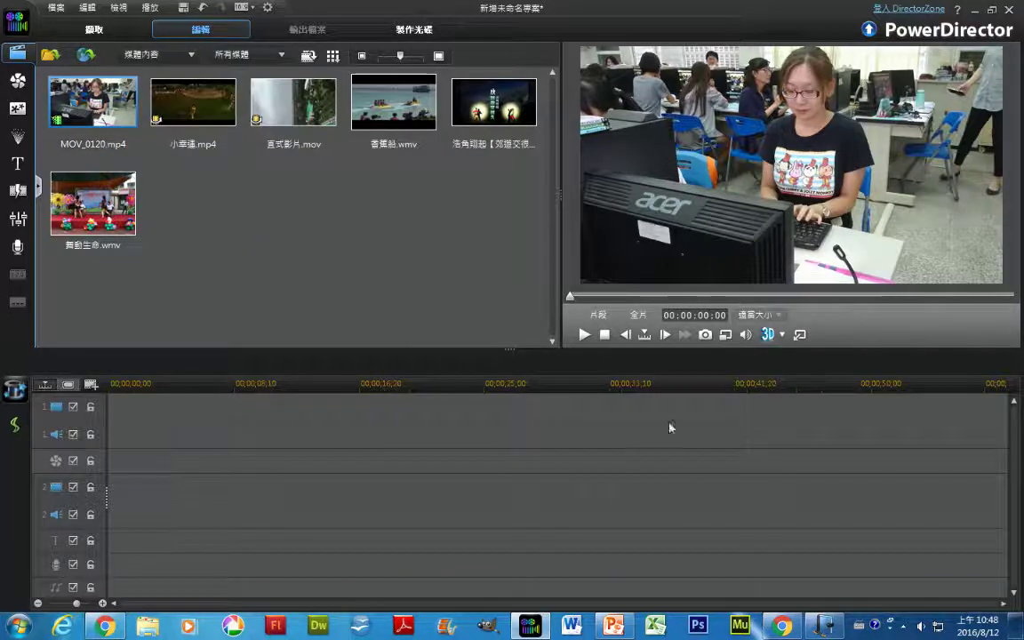
Switch to the Windows Journal note and handwrite the timecode 00:01:05:03 below the 初剪 heading.
click(825, 626)
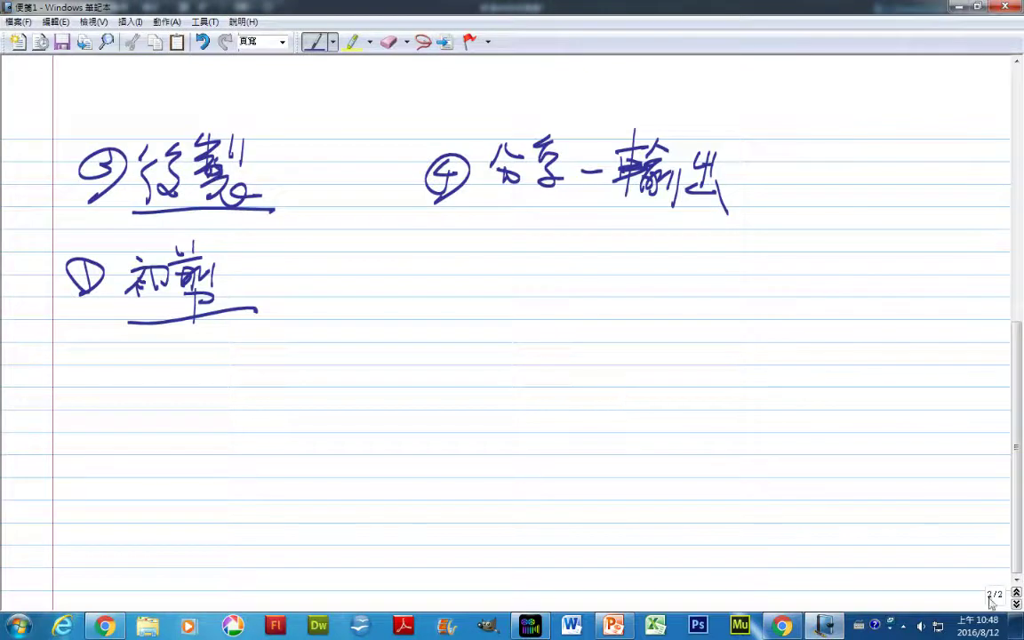
mouse_move(174, 384)
mouse_down()
mouse_move(168, 416)
mouse_move(180, 384)
mouse_up()
drag(214, 384, 235, 416)
mouse_move(265, 383)
mouse_down()
mouse_move(262, 392)
mouse_move(267, 383)
mouse_up()
drag(282, 382, 281, 427)
mouse_move(305, 399)
mouse_down()
mouse_move(306, 414)
mouse_move(331, 389)
mouse_up()
mouse_move(350, 391)
mouse_down()
mouse_move(359, 420)
mouse_move(366, 386)
mouse_up()
mouse_move(351, 402)
mouse_down()
mouse_move(338, 423)
mouse_move(374, 403)
mouse_up()
drag(374, 418, 375, 419)
drag(391, 390, 407, 425)
Underline the first three pairs of the timecode and handwrite the labels 時, 分 and 秒 below them.
drag(163, 438, 230, 434)
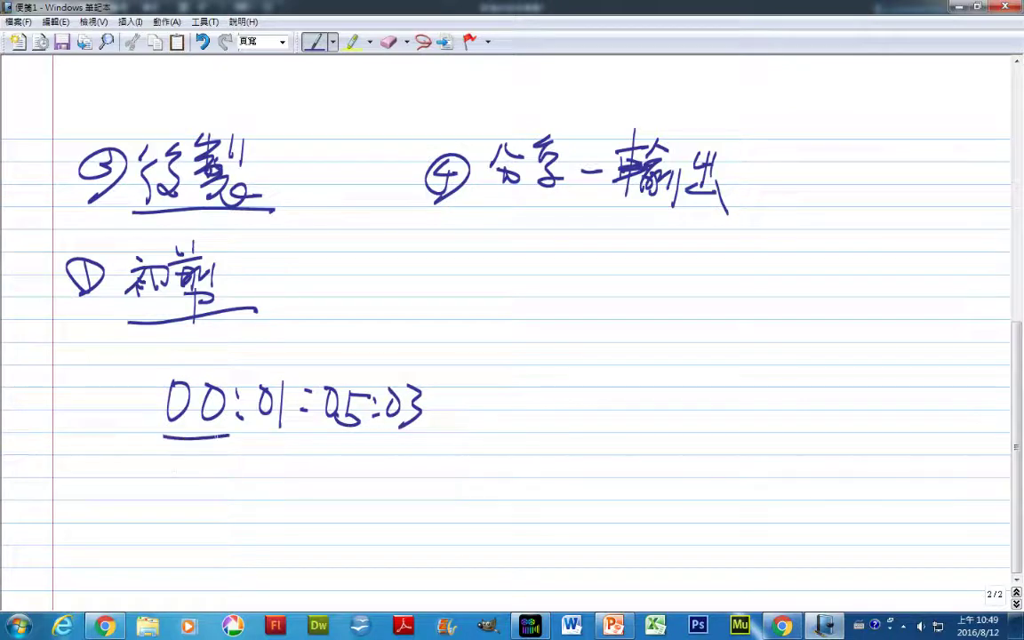
mouse_move(158, 459)
mouse_down()
mouse_move(157, 486)
mouse_move(183, 471)
mouse_move(218, 475)
mouse_up()
drag(258, 435, 298, 434)
drag(282, 459, 268, 478)
mouse_move(288, 460)
mouse_down()
mouse_move(306, 477)
mouse_move(302, 500)
mouse_up()
drag(290, 483, 283, 505)
mouse_move(326, 439)
mouse_down()
mouse_move(365, 437)
mouse_move(330, 474)
mouse_move(350, 477)
mouse_up()
mouse_move(339, 471)
mouse_down()
mouse_move(337, 500)
mouse_move(359, 485)
mouse_up()
drag(375, 475, 362, 517)
Underline the last pair of the timecode and handwrite 畫格 frame below it.
click(411, 466)
mouse_move(394, 442)
mouse_down()
mouse_move(437, 434)
mouse_move(439, 455)
mouse_up()
mouse_move(431, 451)
mouse_down()
mouse_move(430, 469)
mouse_move(439, 462)
mouse_up()
mouse_move(421, 470)
mouse_down()
mouse_move(452, 499)
mouse_move(464, 501)
mouse_move(468, 470)
mouse_up()
drag(428, 508, 464, 503)
drag(463, 455, 463, 500)
mouse_move(460, 473)
mouse_down()
mouse_move(450, 490)
mouse_move(473, 485)
mouse_up()
drag(486, 457, 475, 476)
mouse_move(480, 464)
mouse_down()
mouse_move(505, 481)
mouse_move(484, 502)
mouse_up()
mouse_move(485, 482)
mouse_down()
mouse_move(512, 498)
mouse_move(545, 467)
mouse_move(537, 489)
mouse_up()
mouse_move(554, 464)
mouse_down()
mouse_move(541, 489)
mouse_move(569, 464)
mouse_up()
mouse_move(589, 468)
mouse_down()
mouse_move(621, 479)
mouse_move(662, 480)
mouse_up()
click(671, 479)
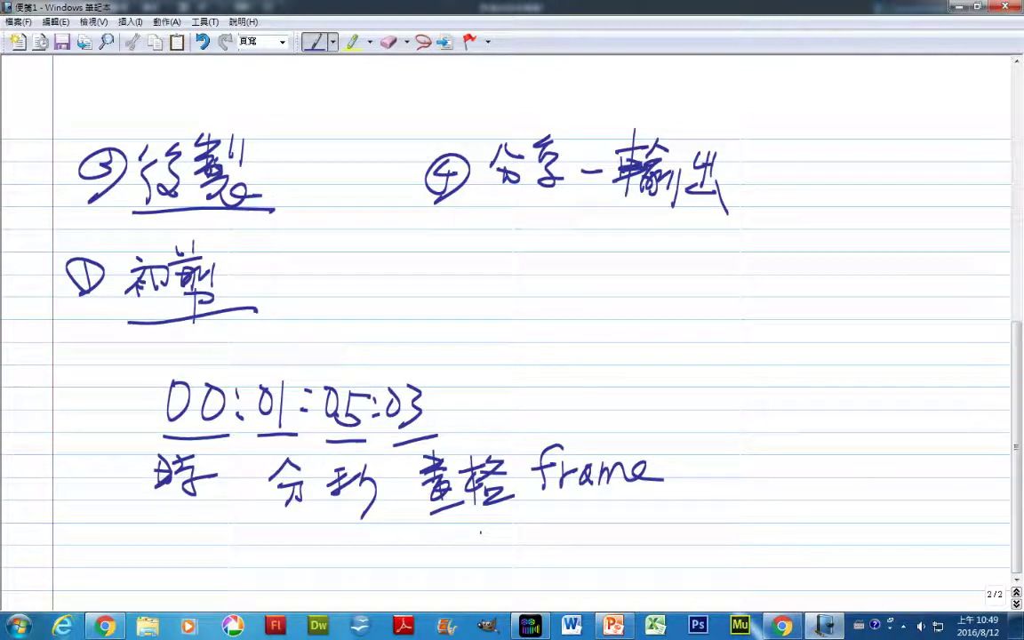
Handwrite the equation 1秒 = 29.97格 under the timecode labels, with 30 beneath the 29.97.
mouse_move(454, 539)
mouse_down()
mouse_move(471, 560)
mouse_move(490, 561)
mouse_move(524, 545)
mouse_move(521, 561)
mouse_up()
click(501, 550)
mouse_move(532, 534)
mouse_down()
mouse_move(550, 560)
mouse_move(579, 533)
mouse_up()
mouse_move(570, 523)
mouse_down()
mouse_move(571, 566)
mouse_move(562, 555)
mouse_up()
mouse_move(572, 540)
mouse_down()
mouse_move(610, 544)
mouse_move(612, 564)
mouse_up()
drag(418, 545, 442, 544)
drag(419, 558, 445, 556)
mouse_move(347, 536)
mouse_down()
mouse_move(357, 567)
mouse_move(373, 542)
mouse_up()
mouse_move(365, 533)
mouse_down()
mouse_move(362, 569)
mouse_move(388, 544)
mouse_up()
drag(391, 542, 382, 589)
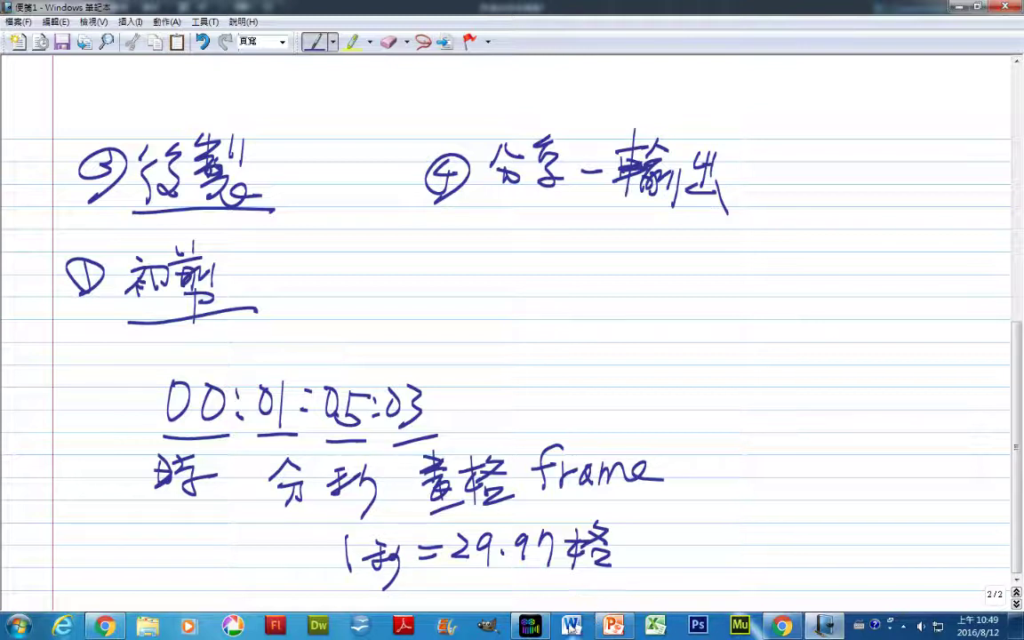
drag(484, 576, 486, 593)
drag(508, 580, 506, 580)
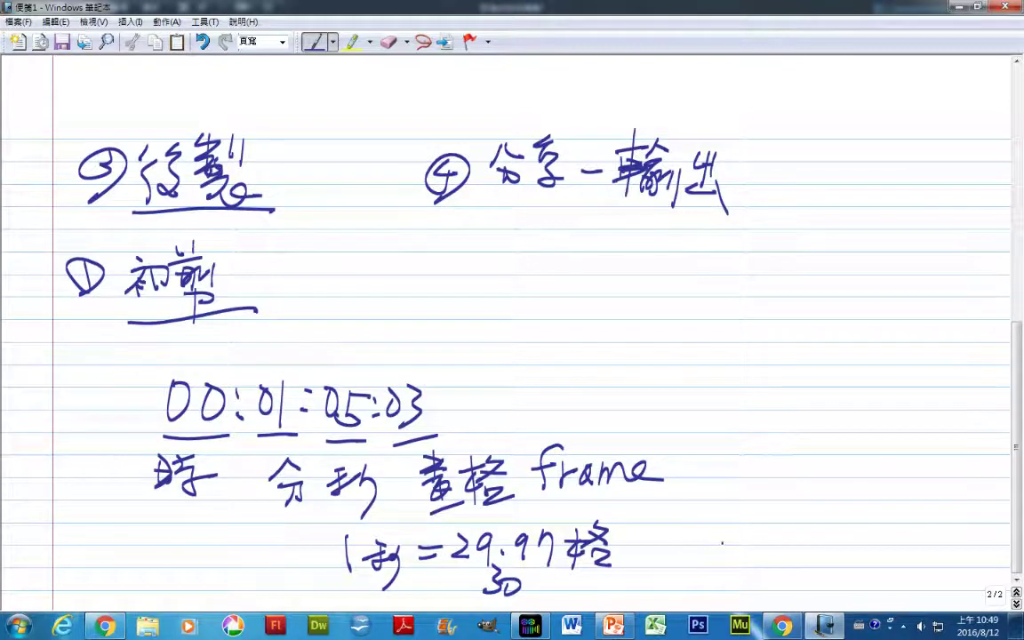
Handwrite the frame rate notations 30p and 30fps beside the equation.
mouse_move(695, 530)
mouse_down()
mouse_move(706, 558)
mouse_move(735, 559)
mouse_move(752, 544)
mouse_up()
mouse_move(693, 575)
mouse_down()
mouse_move(700, 585)
mouse_move(709, 577)
mouse_up()
mouse_move(717, 580)
mouse_down()
mouse_move(722, 601)
mouse_move(737, 601)
mouse_up()
drag(736, 580, 758, 594)
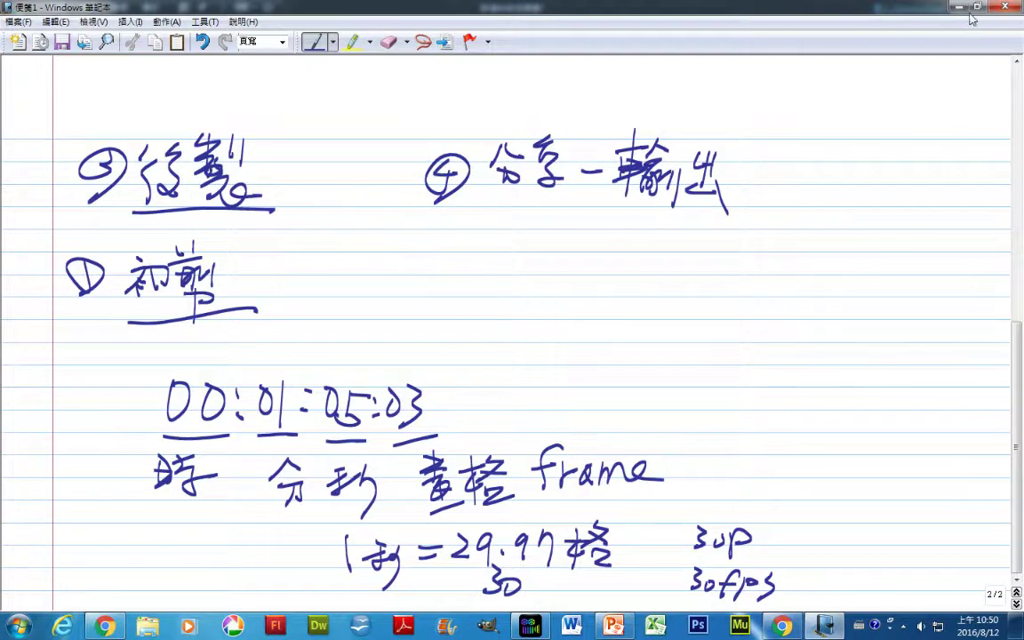
Switch back to PowerDirector and place MOV_0120.mp4 on video track 1, leaving a gap of about five seconds before it.
key(alt+Tab)
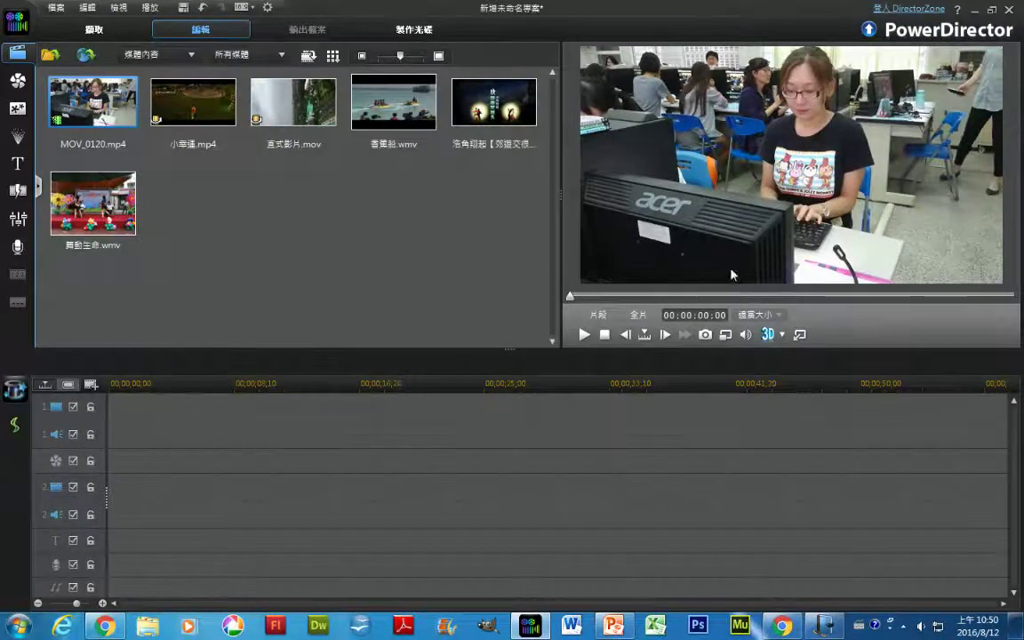
drag(91, 97, 189, 444)
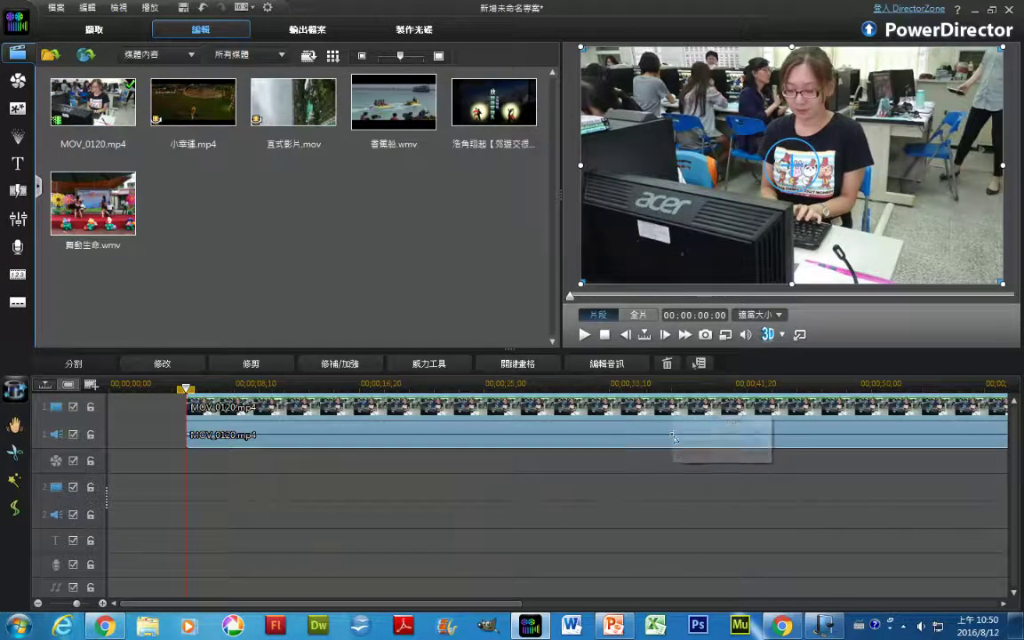
drag(709, 384, 420, 374)
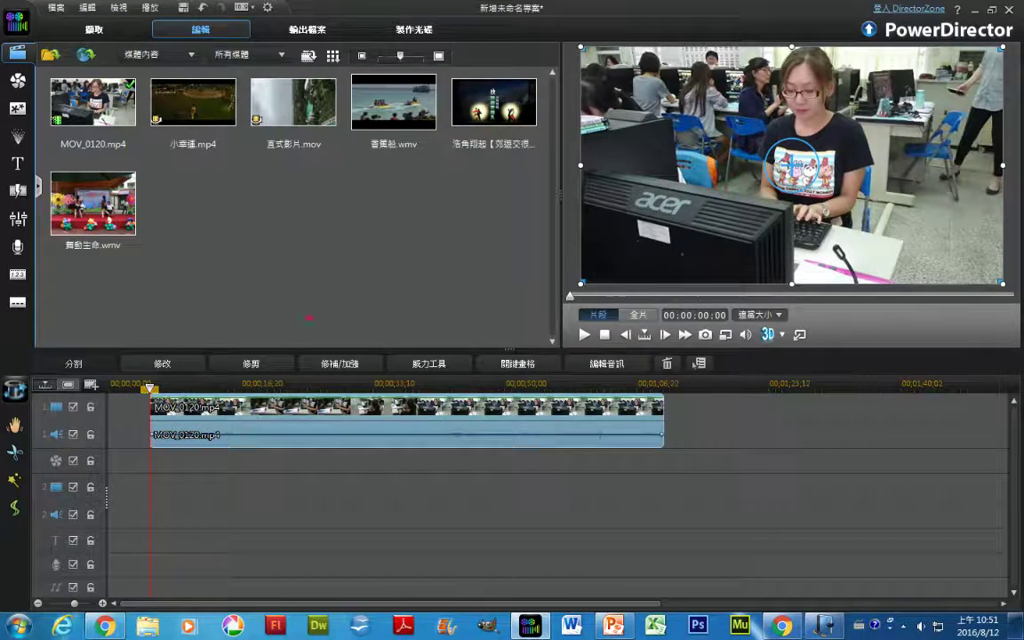
Annotate the empty gap before the clip with a red box and the clip's end with a red line, and clear the annotations.
drag(104, 391, 150, 454)
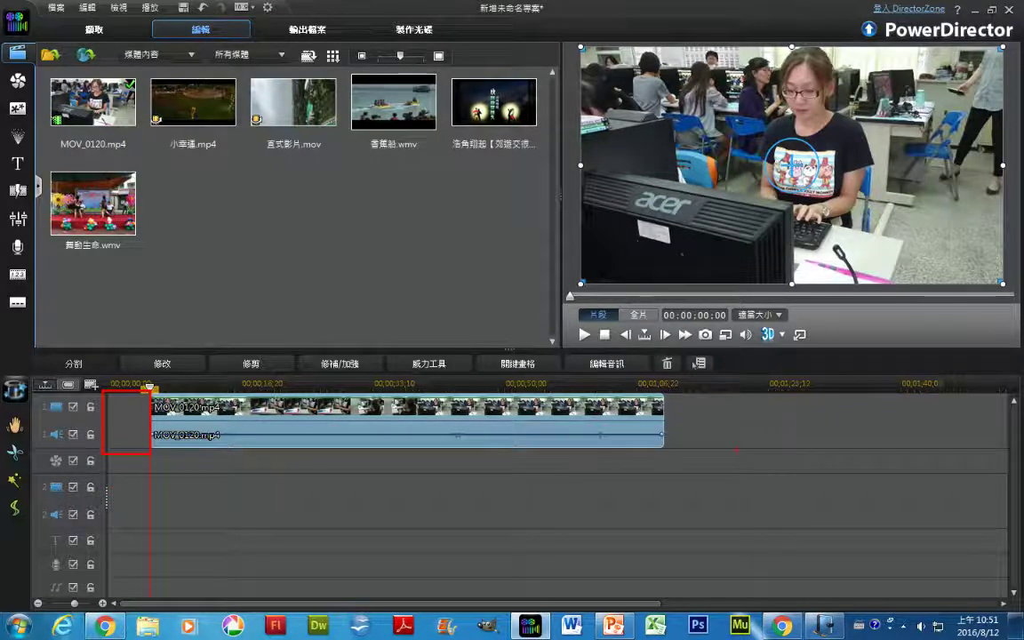
drag(665, 383, 665, 535)
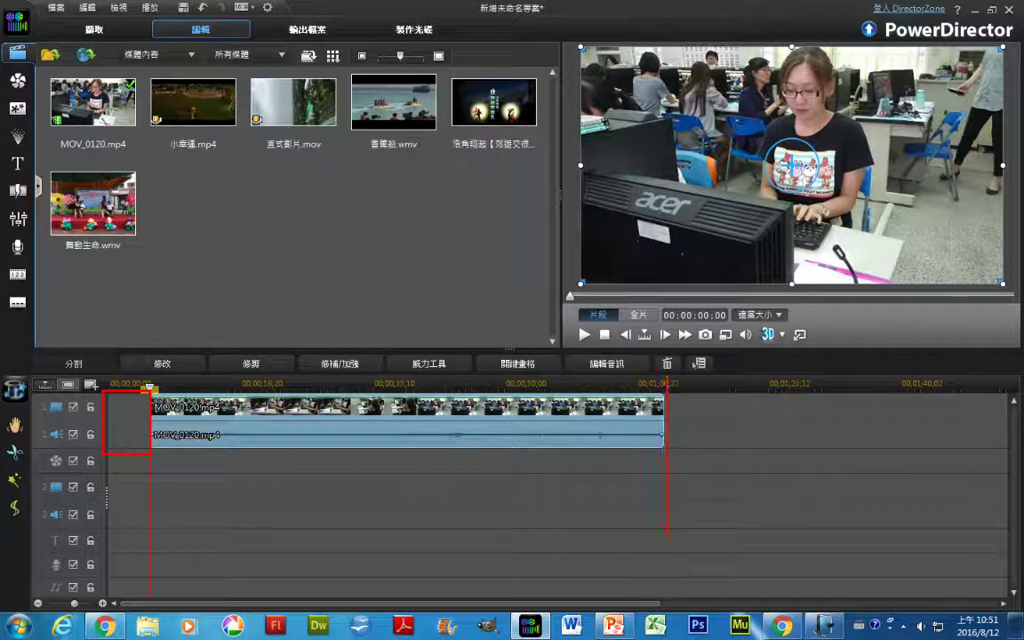
key(Escape)
Check the clip's end time in the 片段 and 全片 preview modes, and play the whole movie from its empty start into the clip.
key(End)
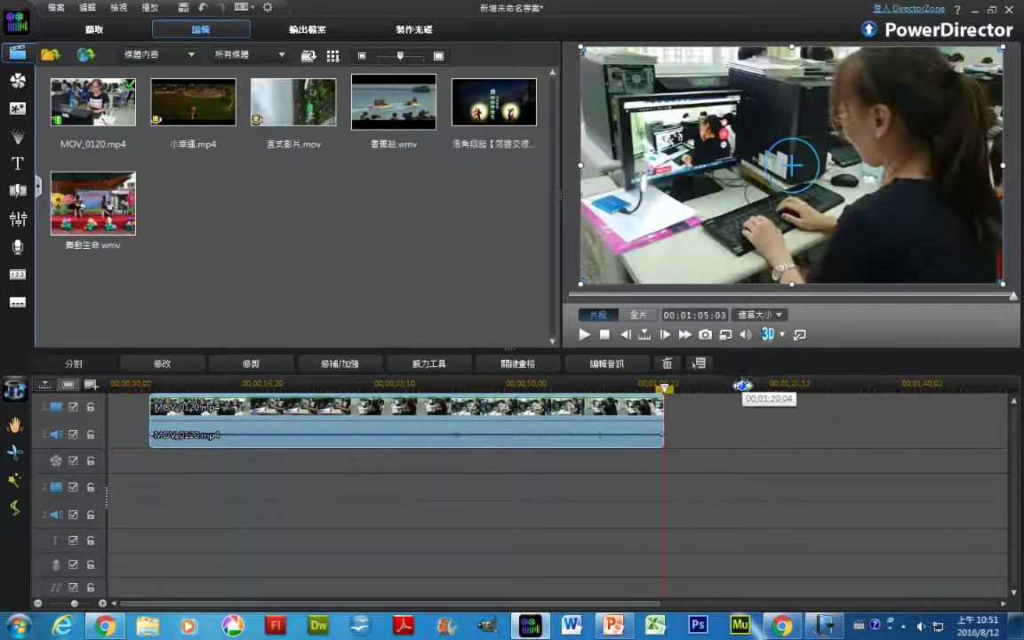
click(638, 314)
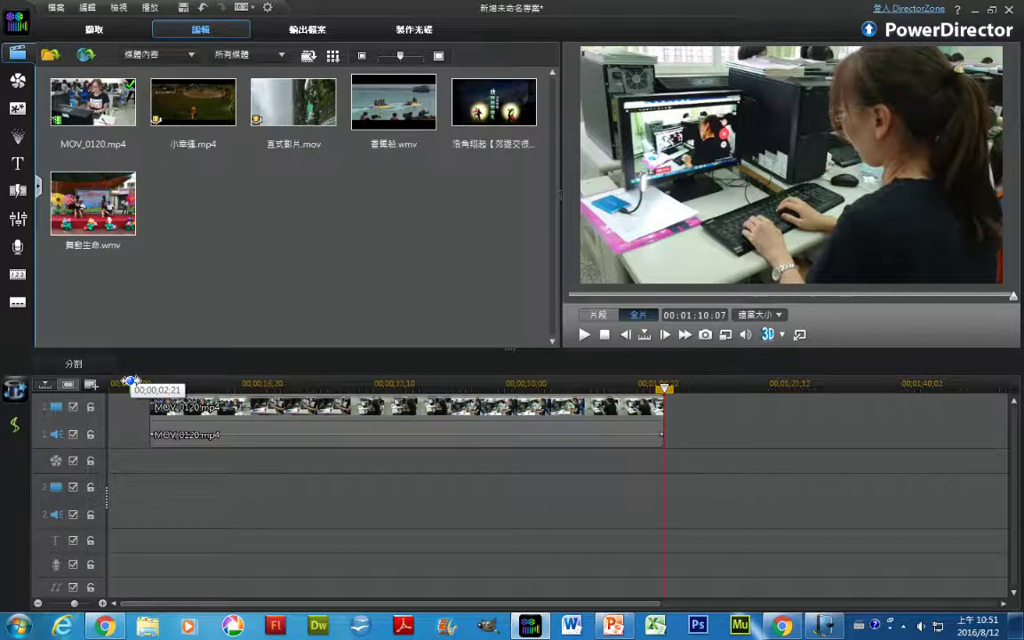
drag(131, 380, 141, 388)
click(148, 384)
drag(148, 384, 115, 384)
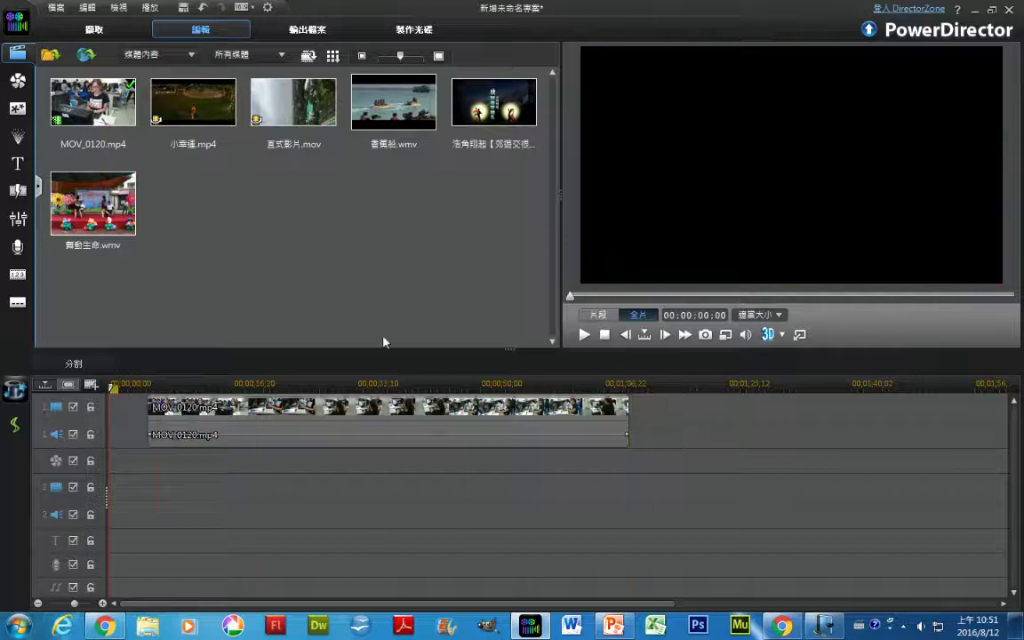
click(584, 334)
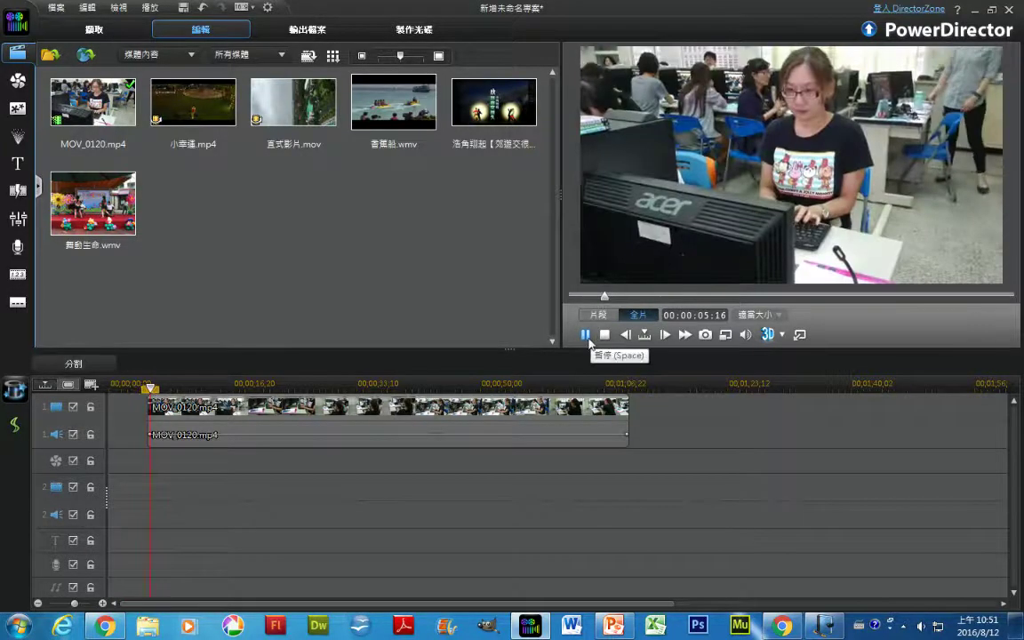
click(586, 337)
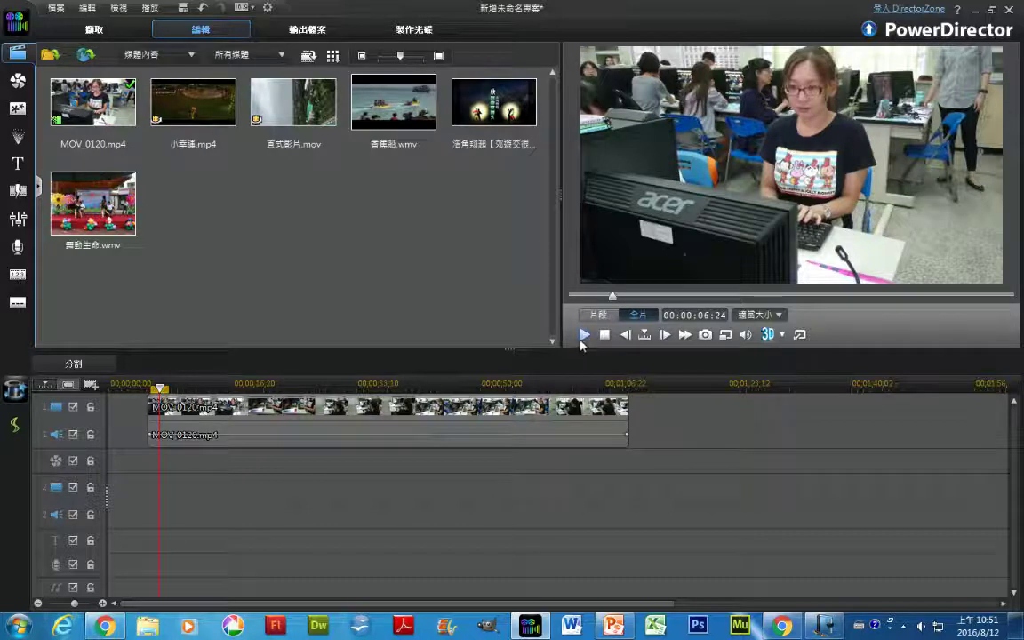
Move the MOV_0120.mp4 clip to the very start of track 1 to close the gap.
click(333, 439)
drag(370, 427, 309, 445)
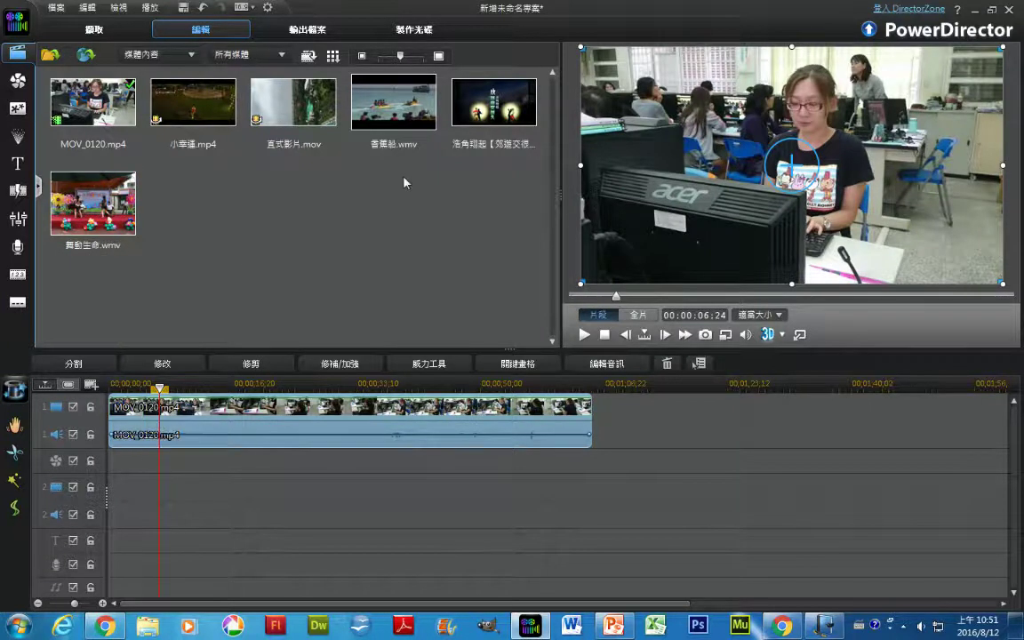
Insert 直式影片.mov at the start of track 1, accepting the frame rate conflict and shifting all timeline clips right.
drag(305, 110, 109, 405)
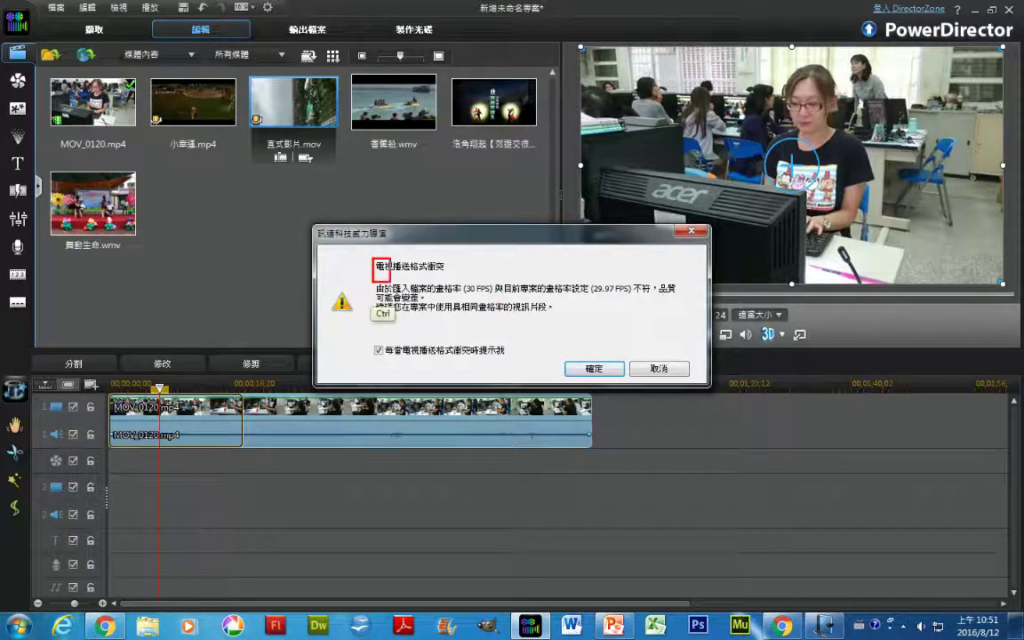
drag(464, 295, 495, 294)
drag(590, 298, 641, 297)
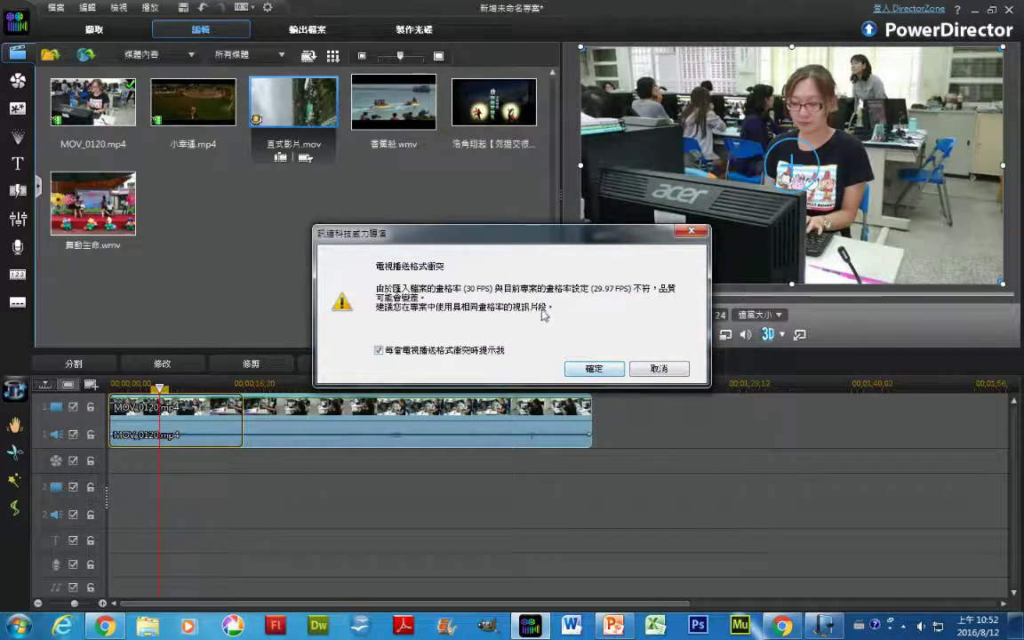
click(608, 371)
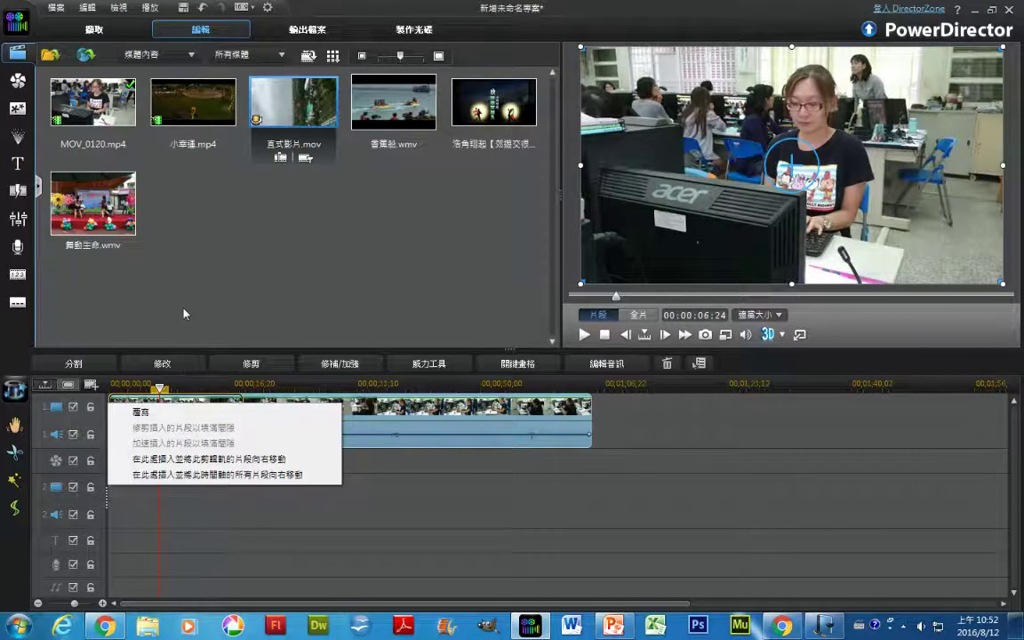
click(307, 476)
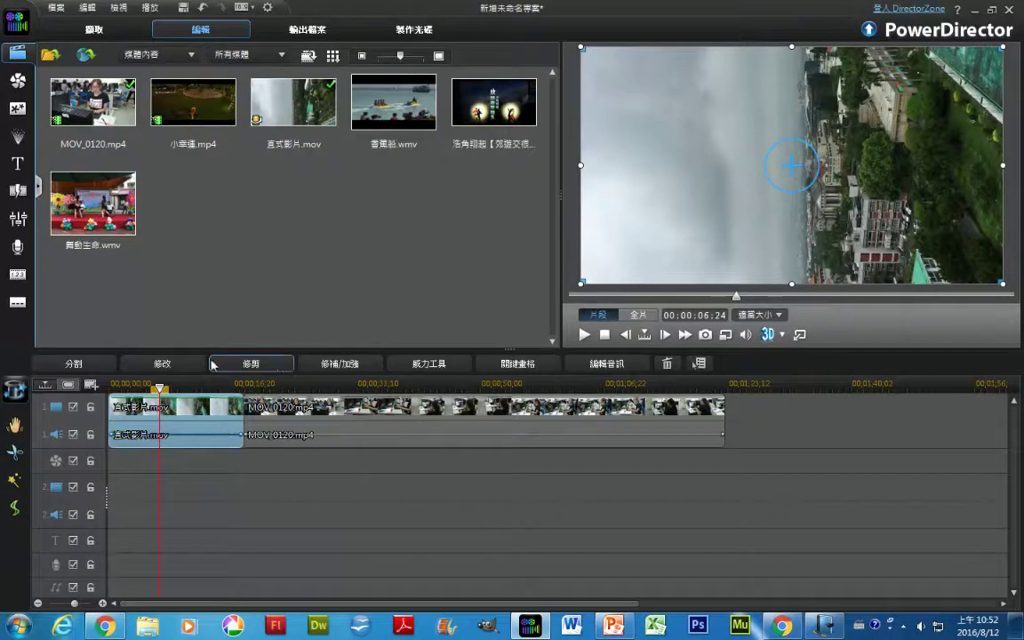
Remove the 直式影片.mov clip from track 1 and shift the remaining clip on that track to fill its space.
click(666, 363)
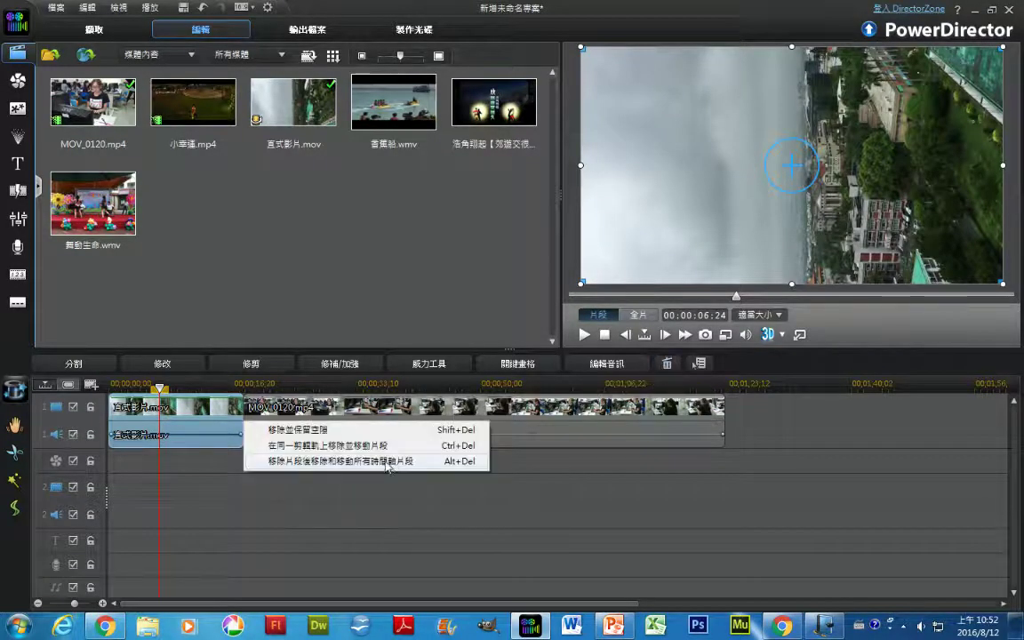
click(328, 446)
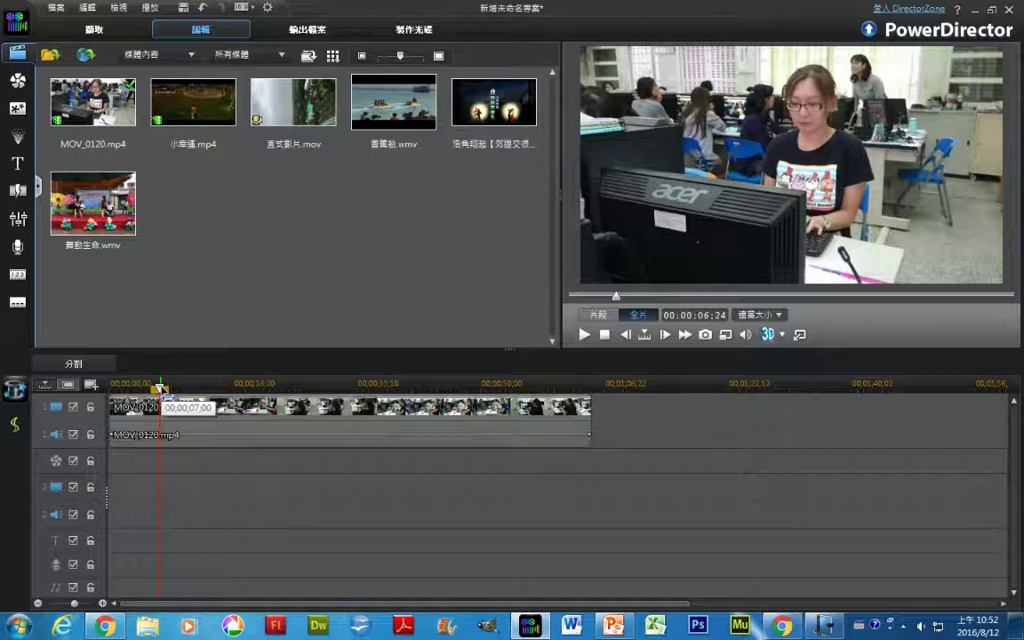
Play the movie from the start into the shot of the hands on the keyboard and pause it there.
drag(167, 385, 110, 384)
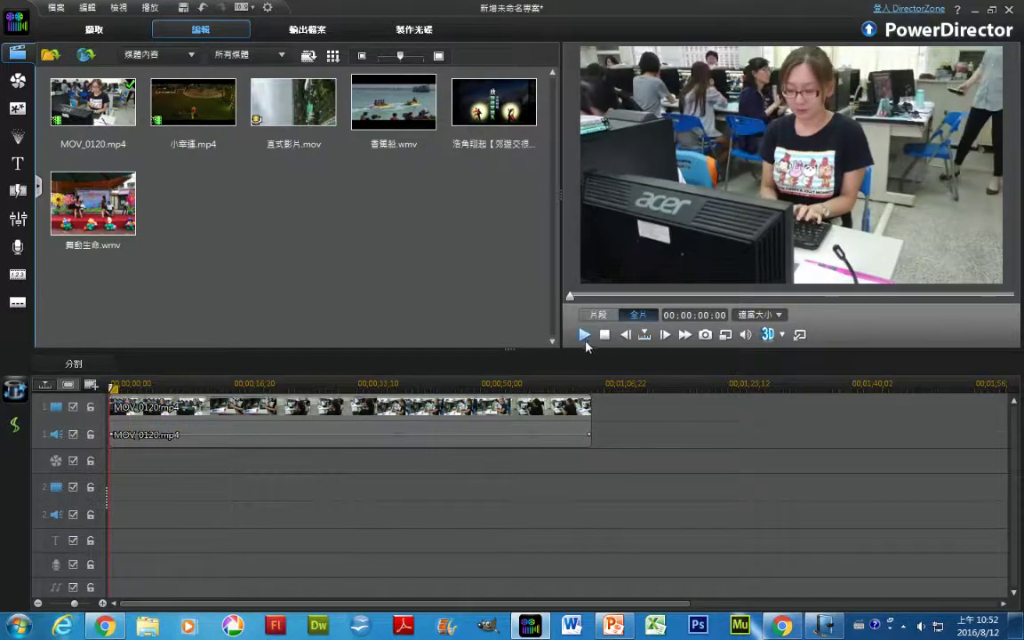
click(585, 335)
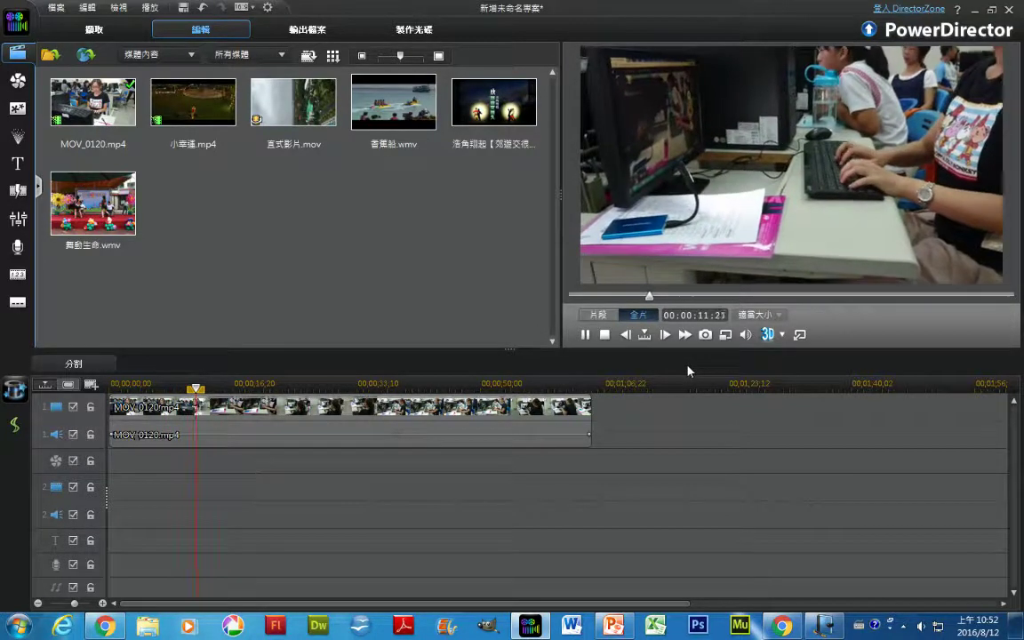
key(space)
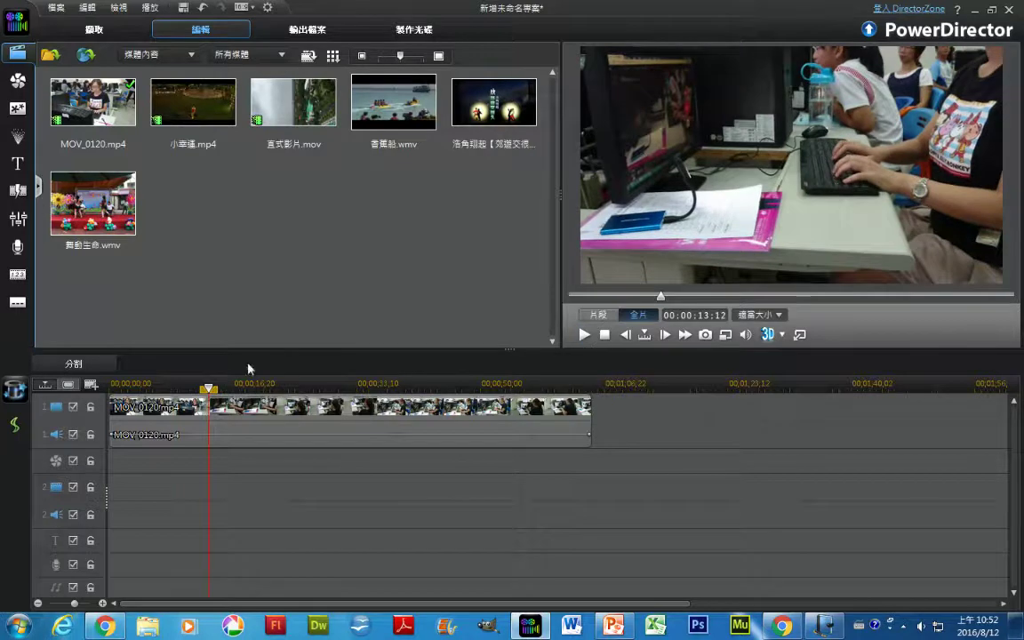
Return the playhead to the start of the movie and play only the opening couple of seconds.
key(Home)
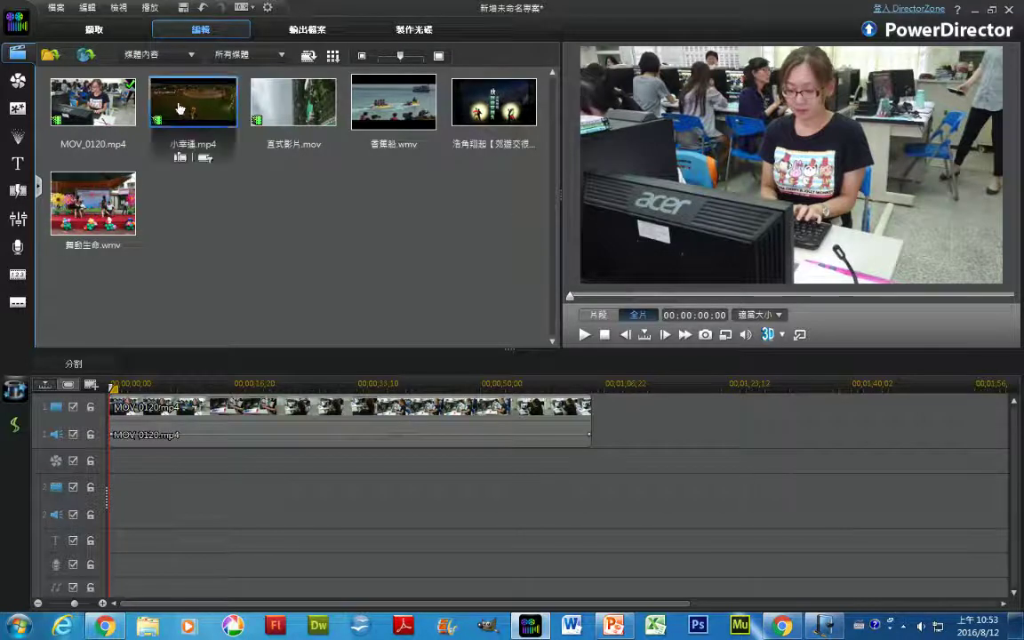
mouse_move(114, 102)
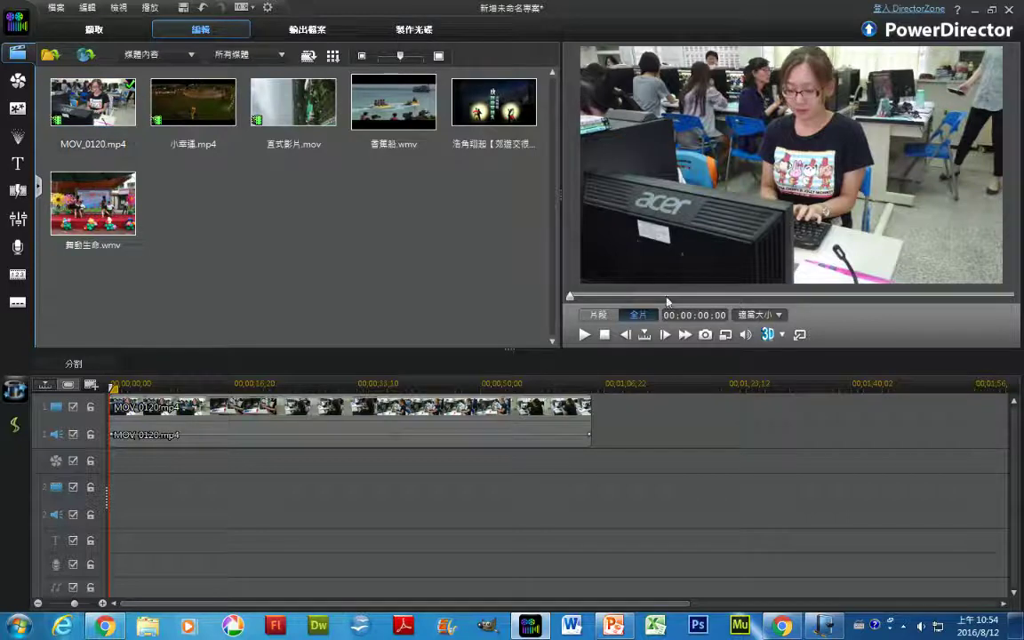
click(585, 335)
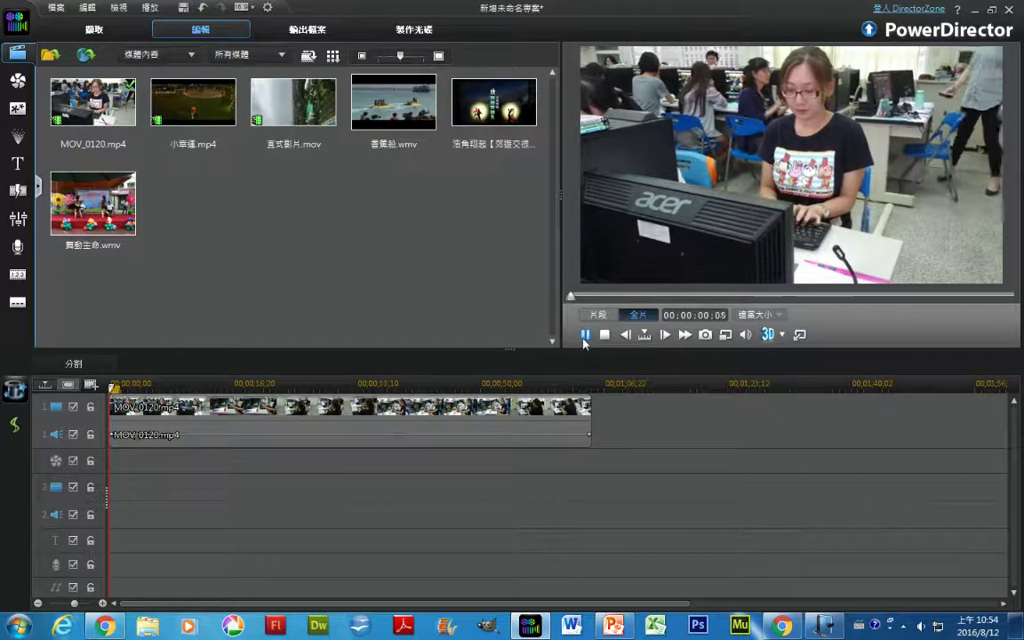
click(584, 334)
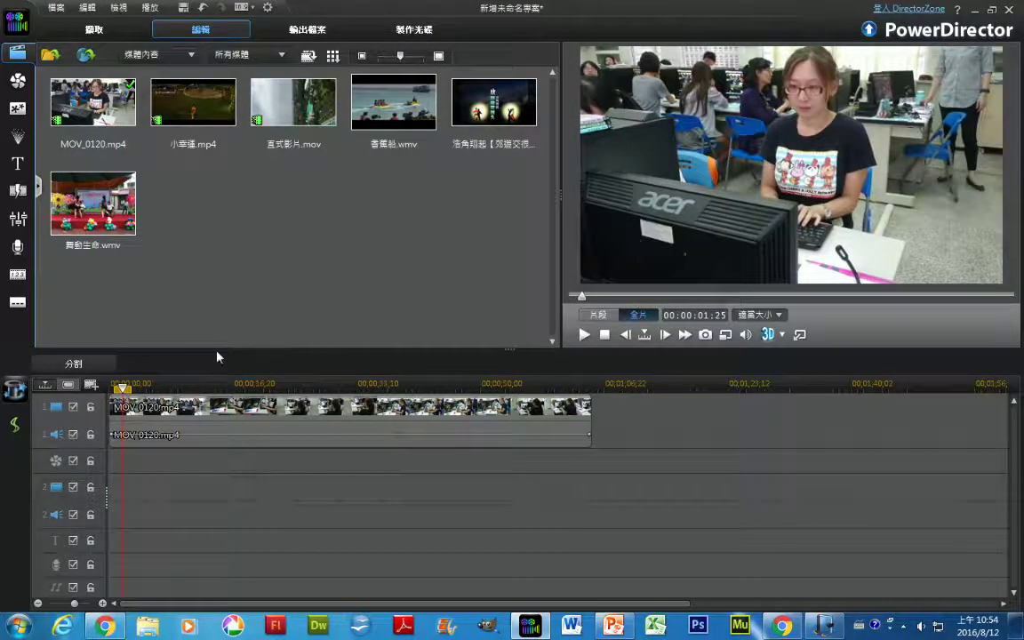
Scrub through the first shot of MOV_0120.mp4 on an enlarged timeline, stopping at 00:00:09:14.
scroll(169, 388, up, 3)
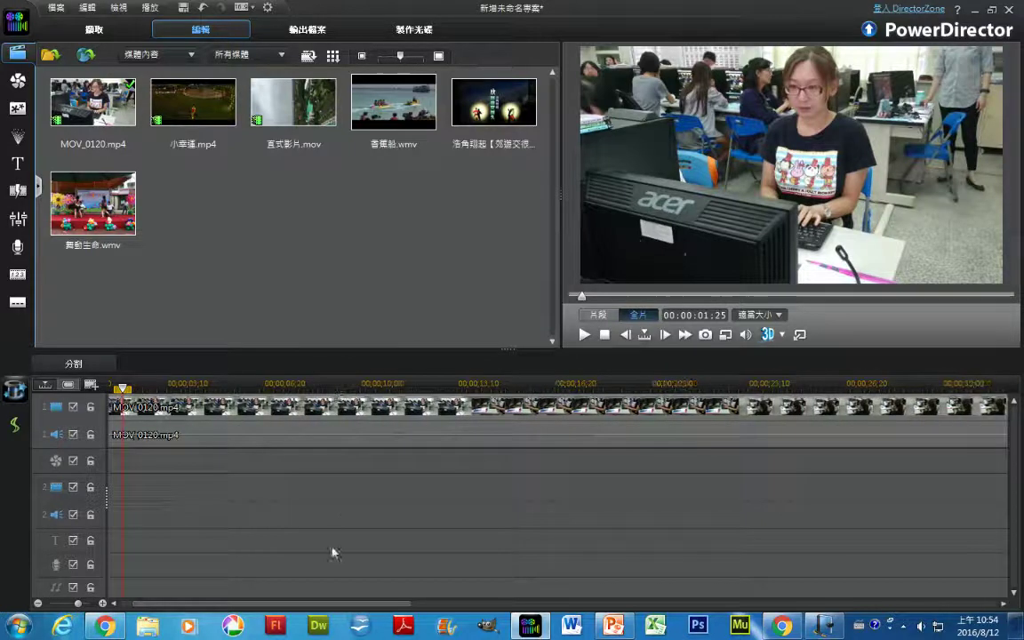
drag(136, 393, 385, 418)
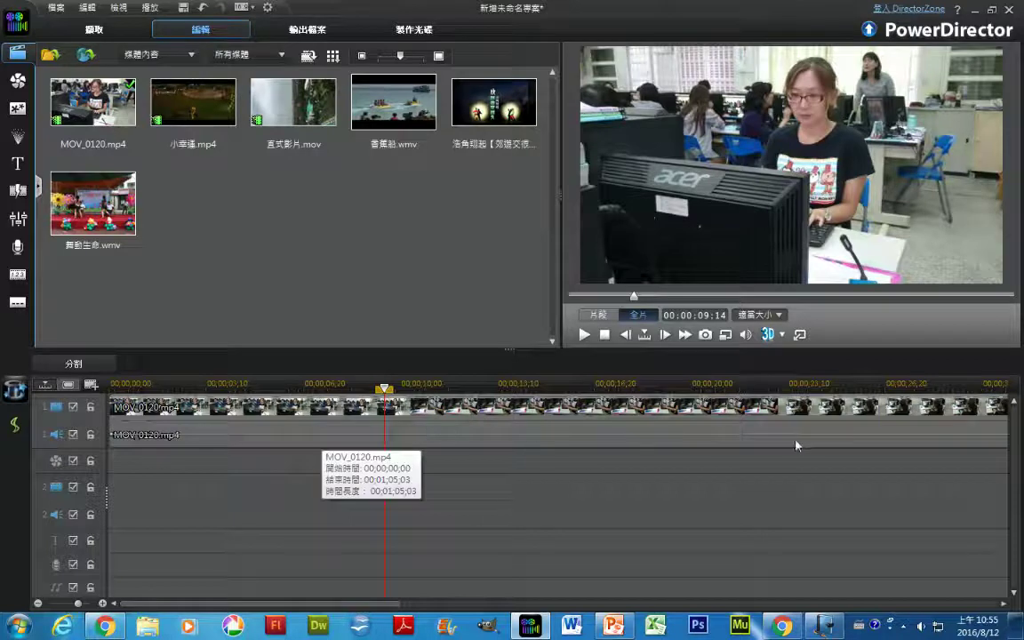
drag(800, 384, 648, 380)
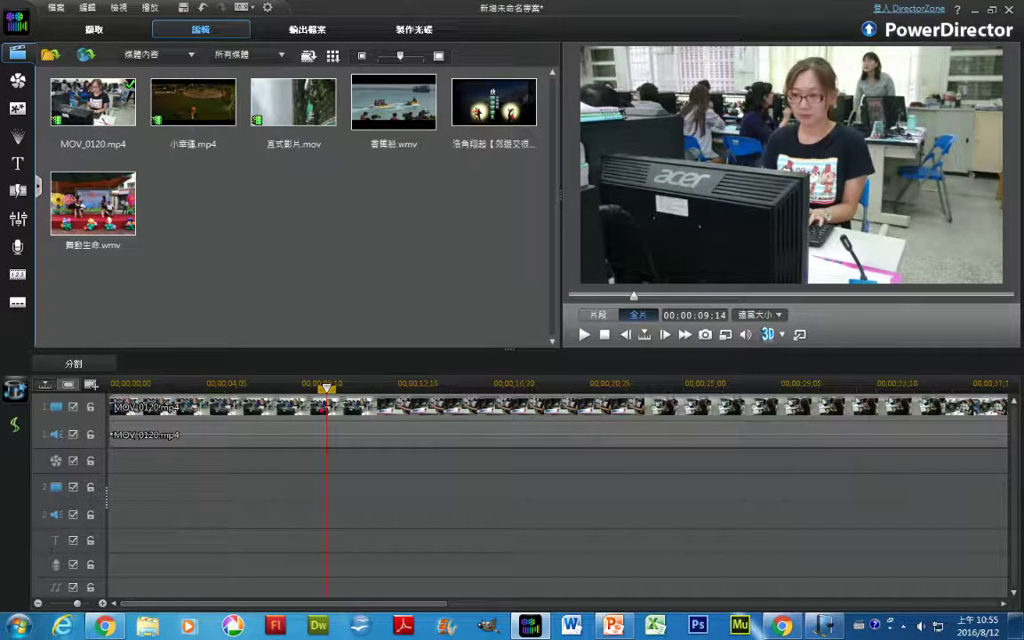
Mark the three visible scene changes of MOV_0120.mp4 with red vertical annotation lines on the timeline, and clear them.
drag(385, 371, 362, 491)
drag(646, 370, 640, 496)
drag(942, 372, 937, 521)
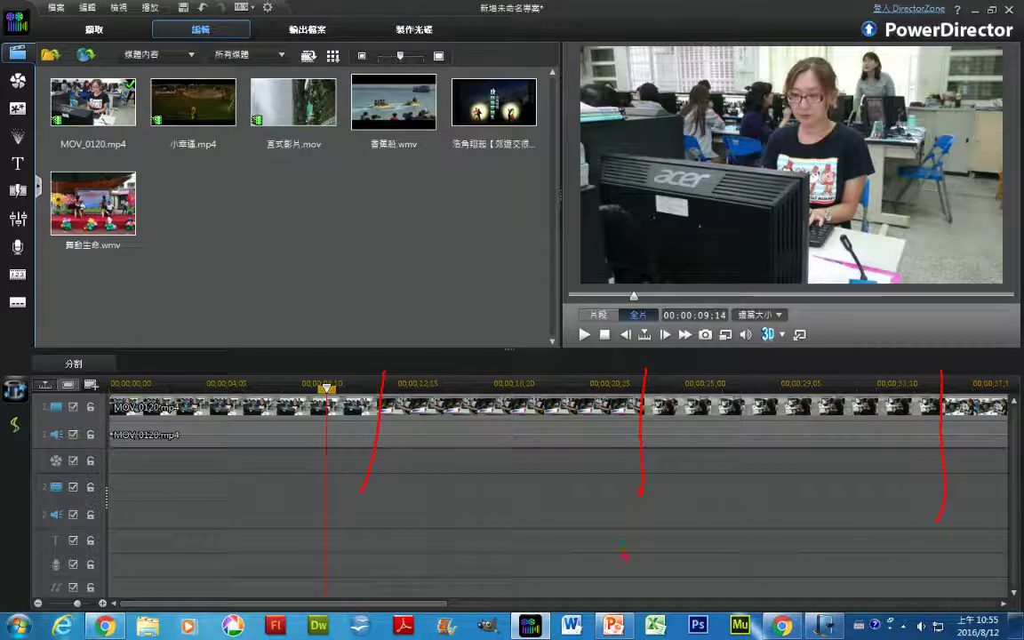
key(Escape)
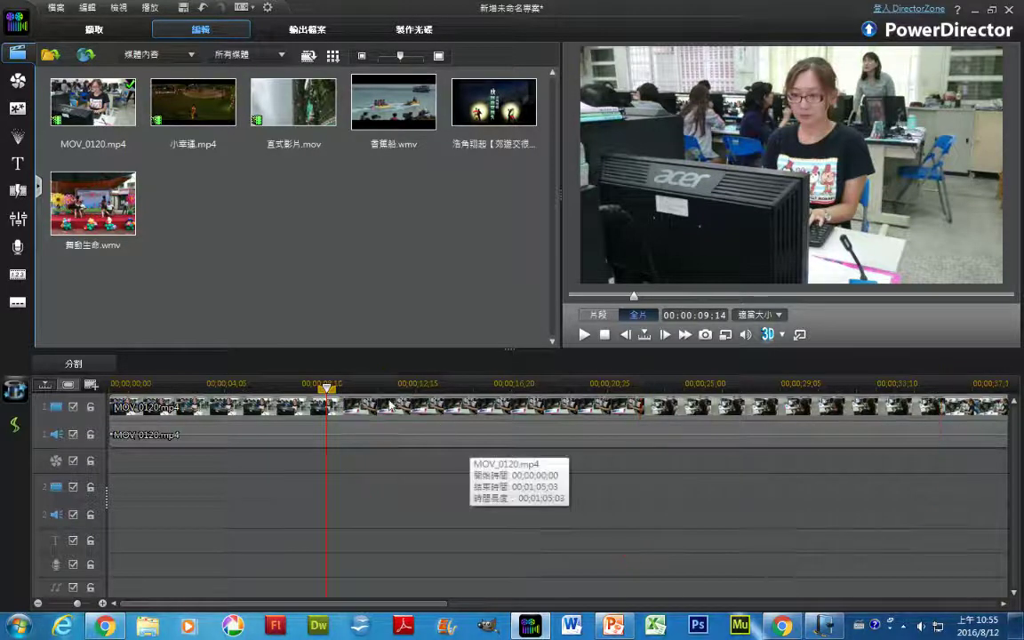
Split MOV_0120.mp4 at 00:00:09:14 and play the piece before the cut.
click(98, 363)
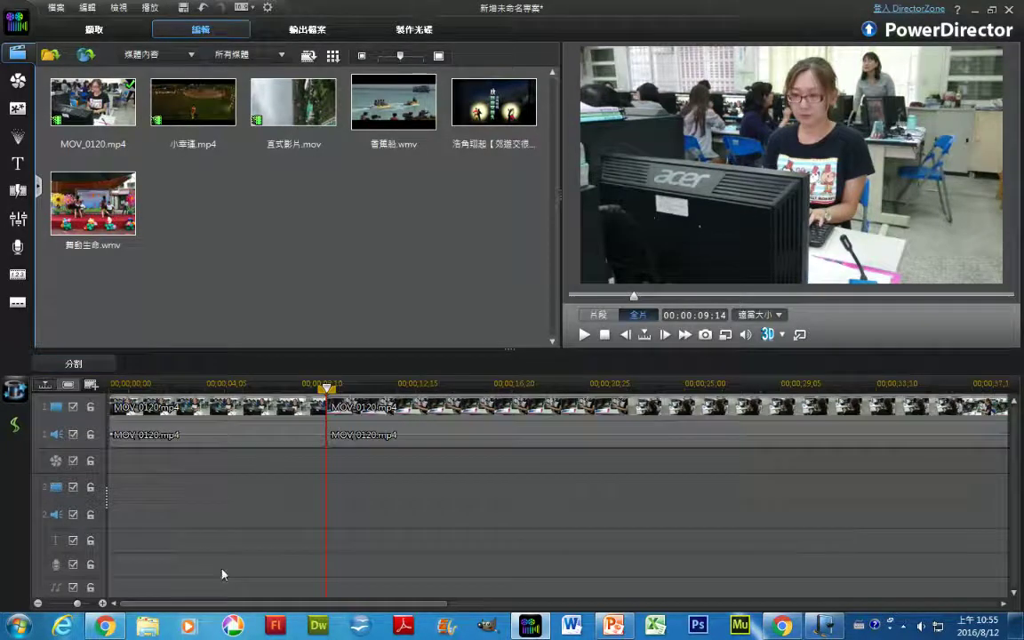
click(284, 434)
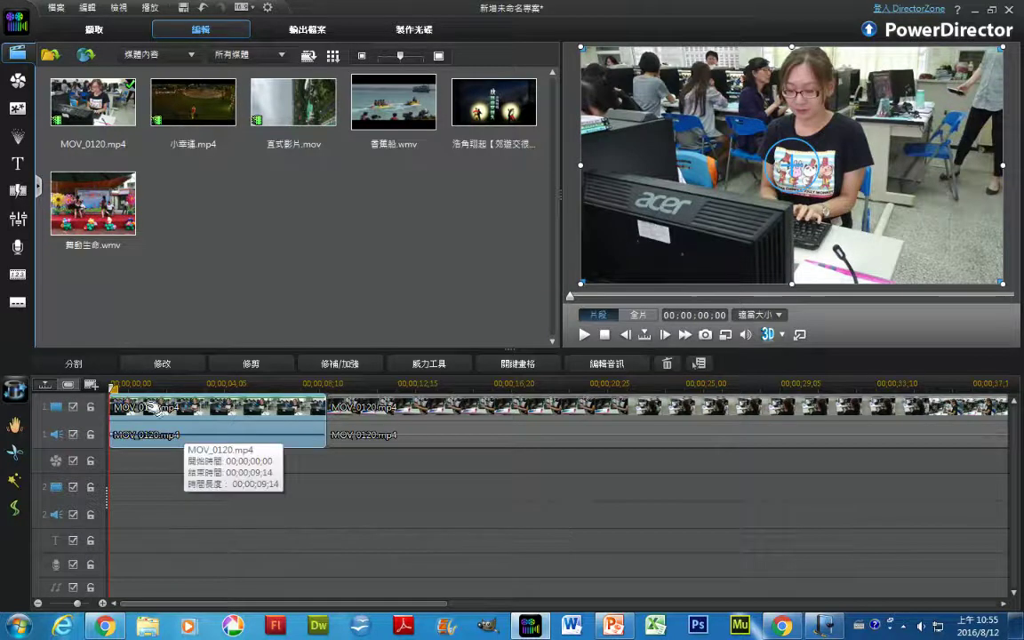
click(584, 335)
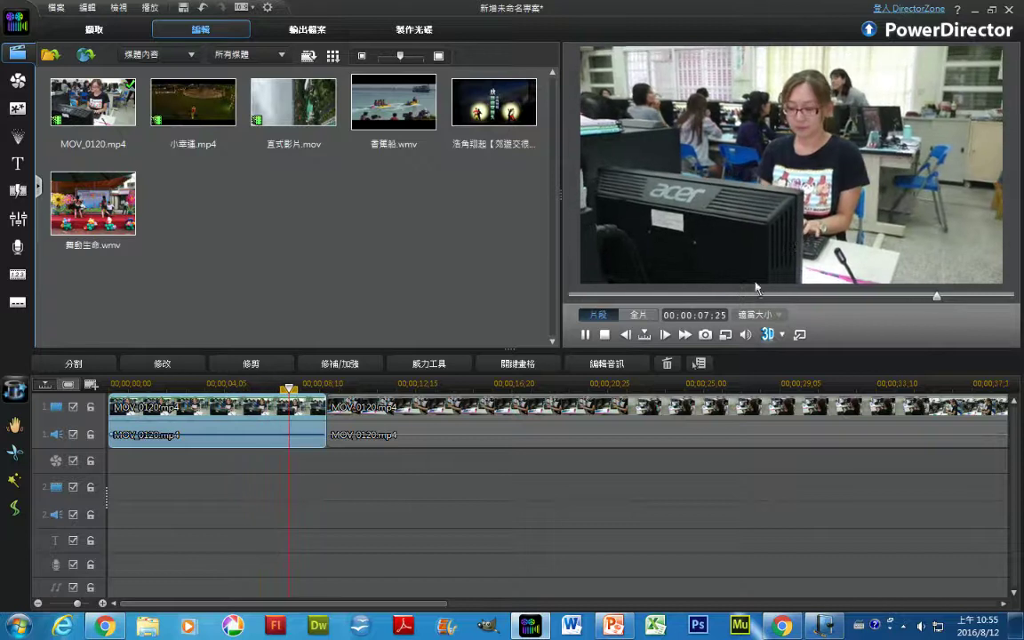
click(586, 334)
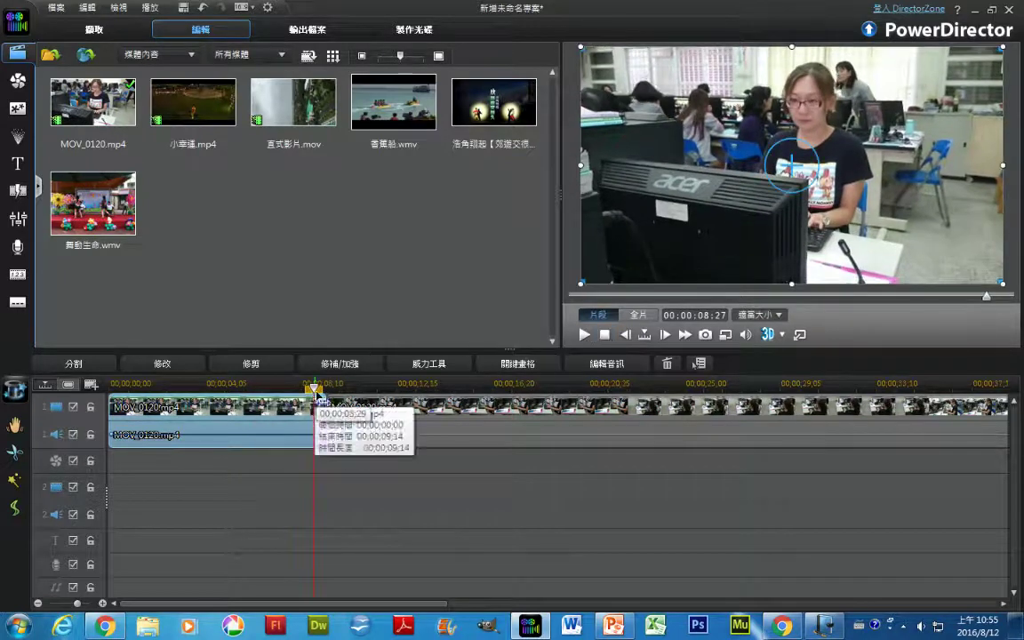
Replay the first shot, split it at 00:00:03:22, and remove its remaining part with all later timeline clips moved up.
drag(316, 390, 144, 389)
click(178, 409)
click(584, 335)
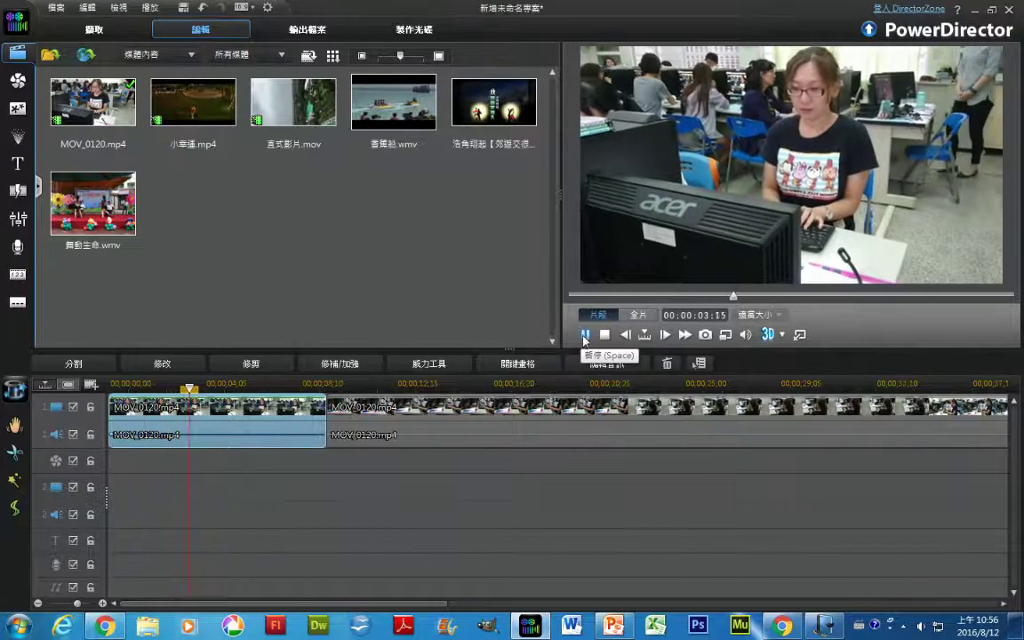
click(585, 335)
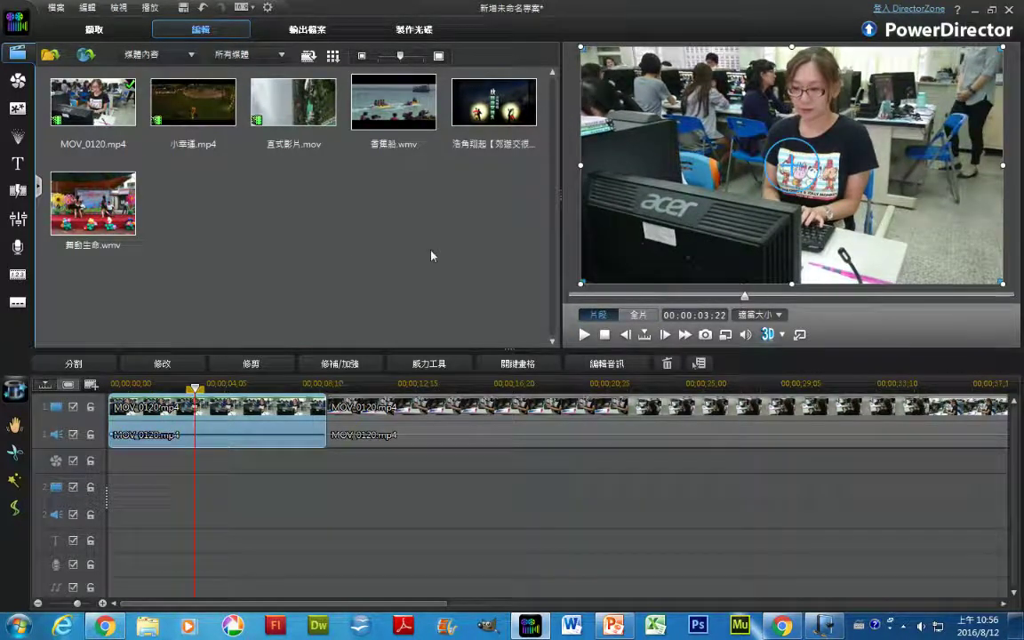
click(74, 364)
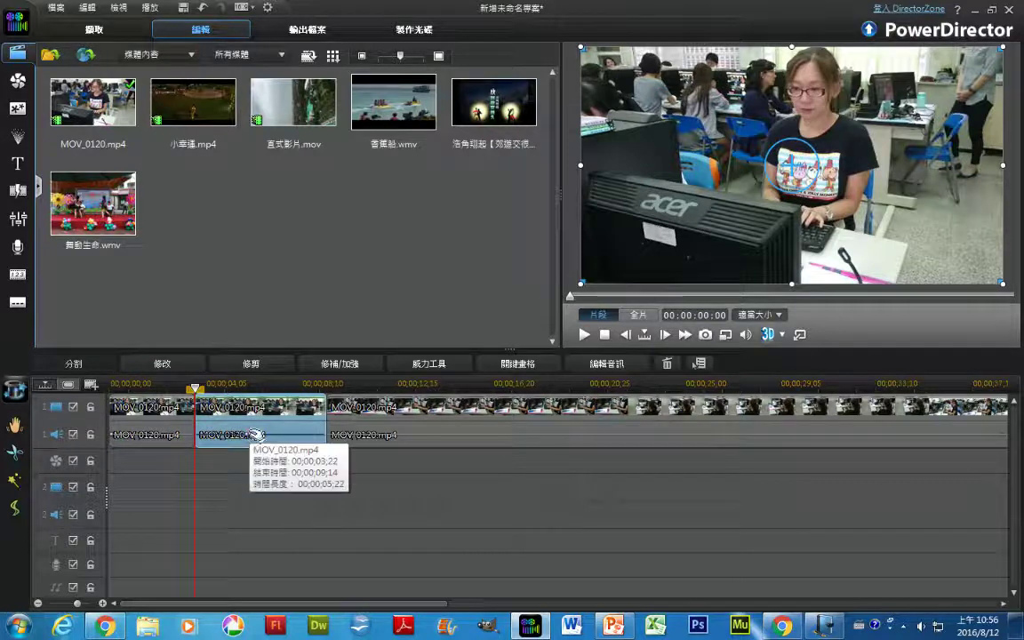
click(669, 365)
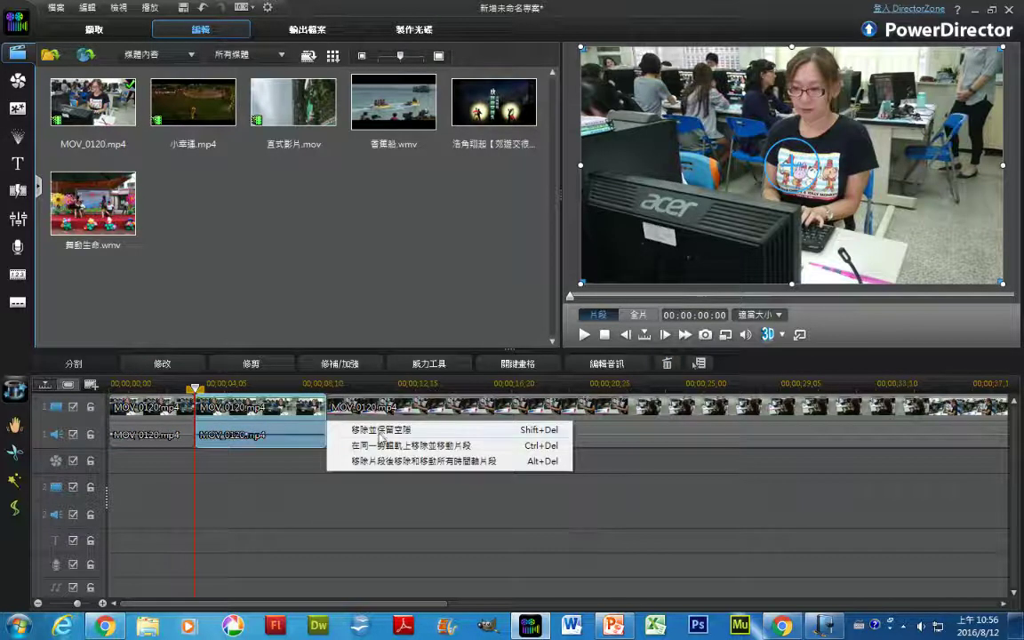
click(470, 460)
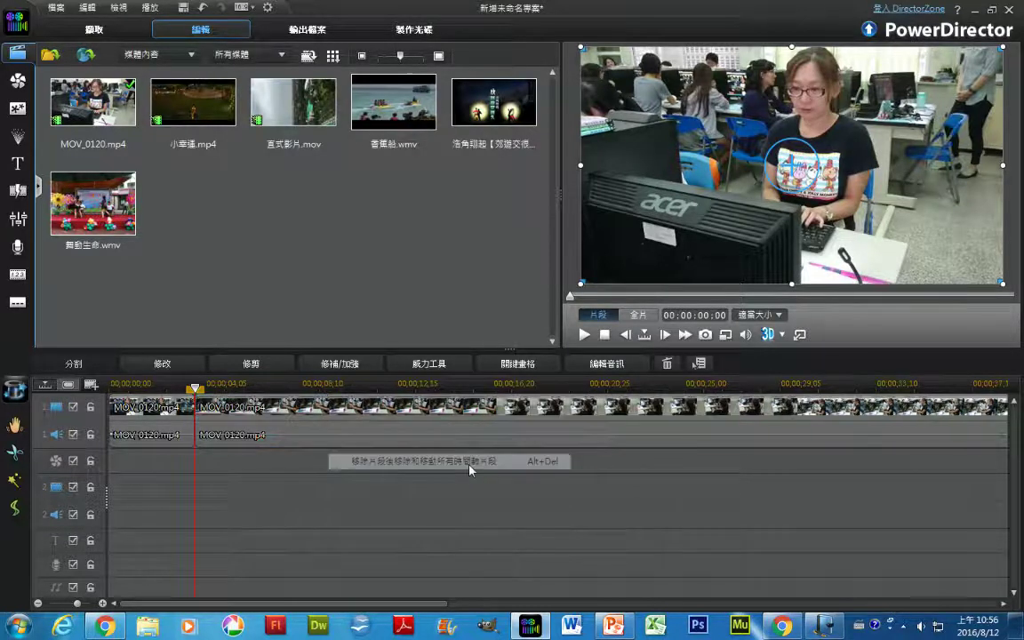
Split the opening piece about one second in and remove the part before the cut, shifting all timeline clips.
click(155, 422)
click(174, 427)
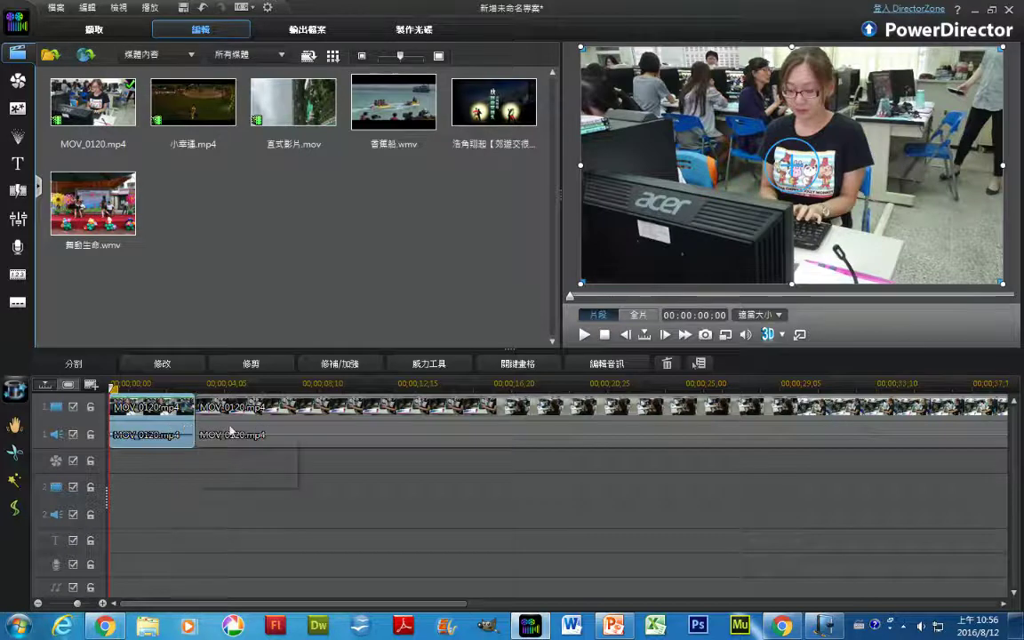
click(585, 335)
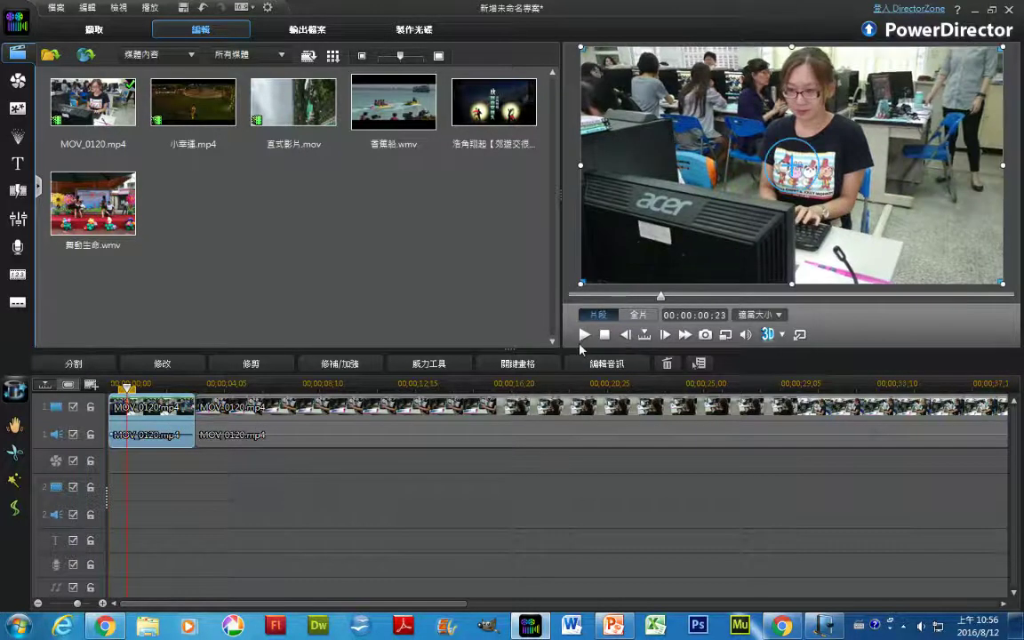
click(584, 335)
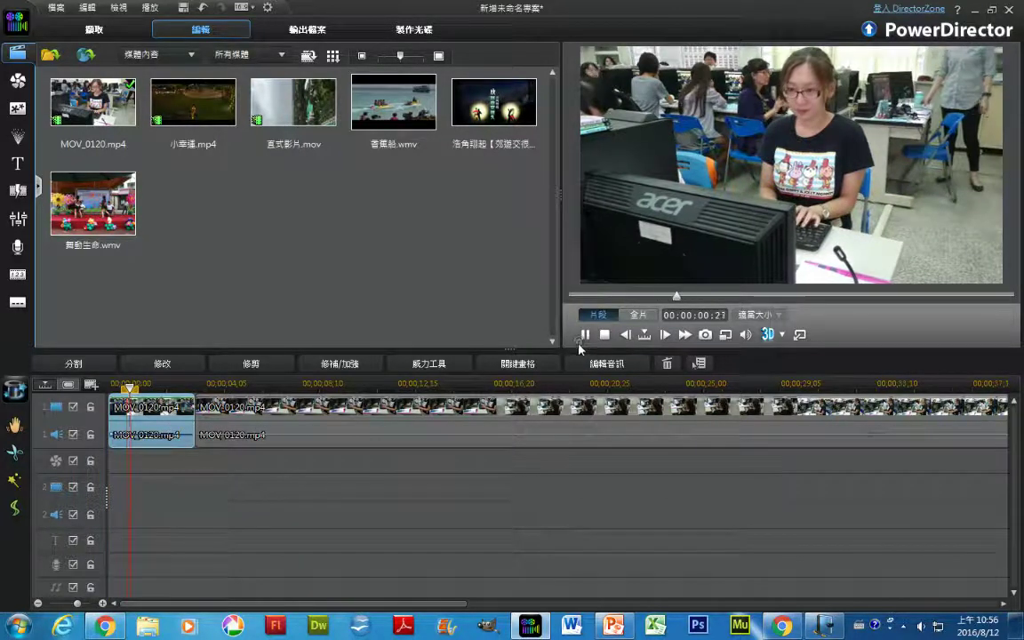
click(98, 364)
click(122, 436)
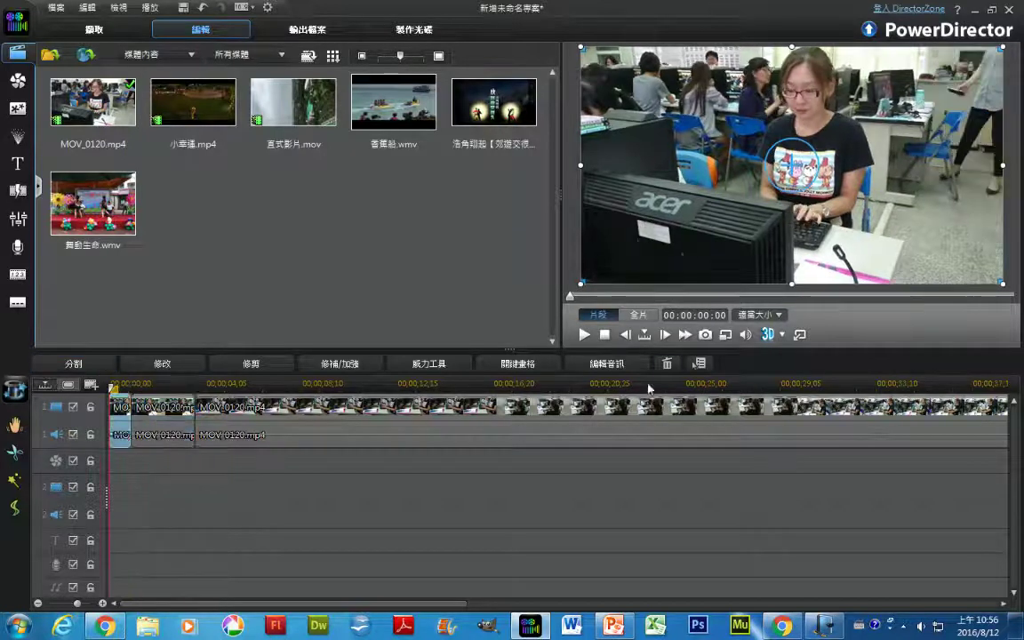
click(667, 364)
click(187, 461)
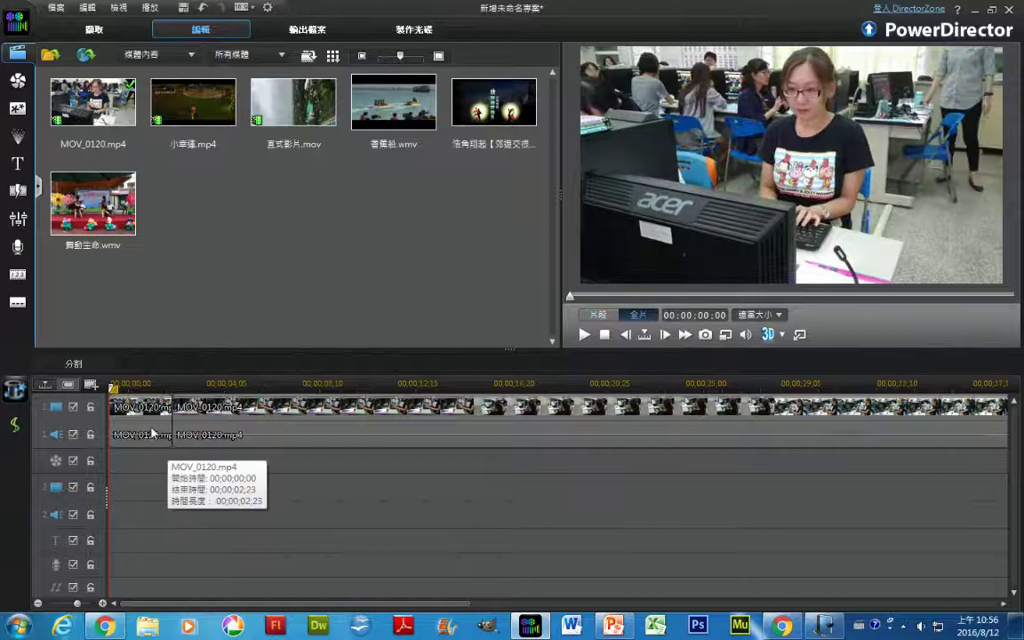
Play the movie into the keyboard shot and split the clip at the next scene change, 00:00:16:02.
click(585, 335)
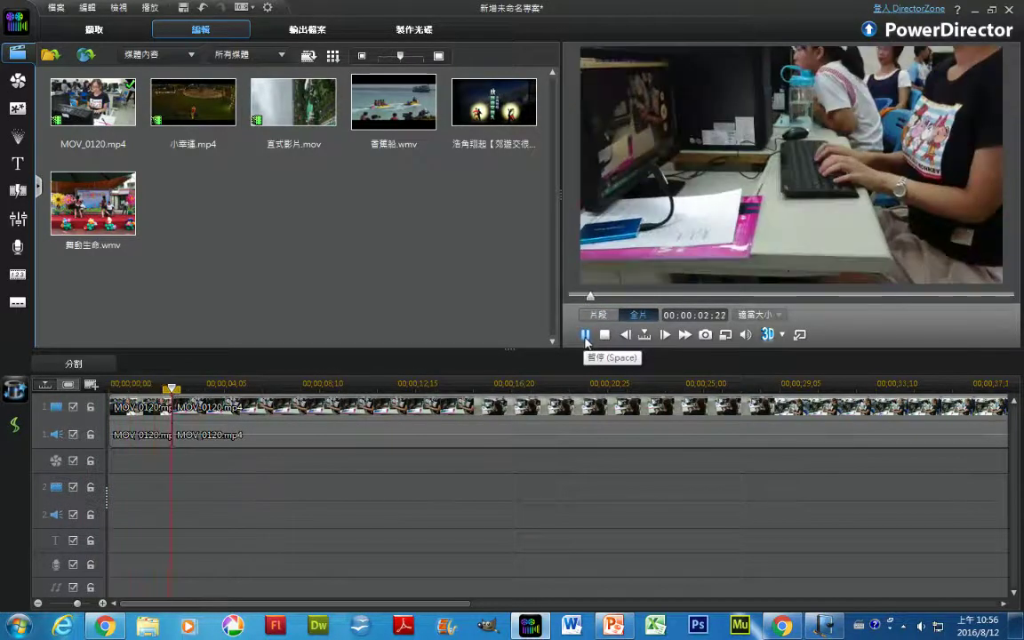
click(585, 336)
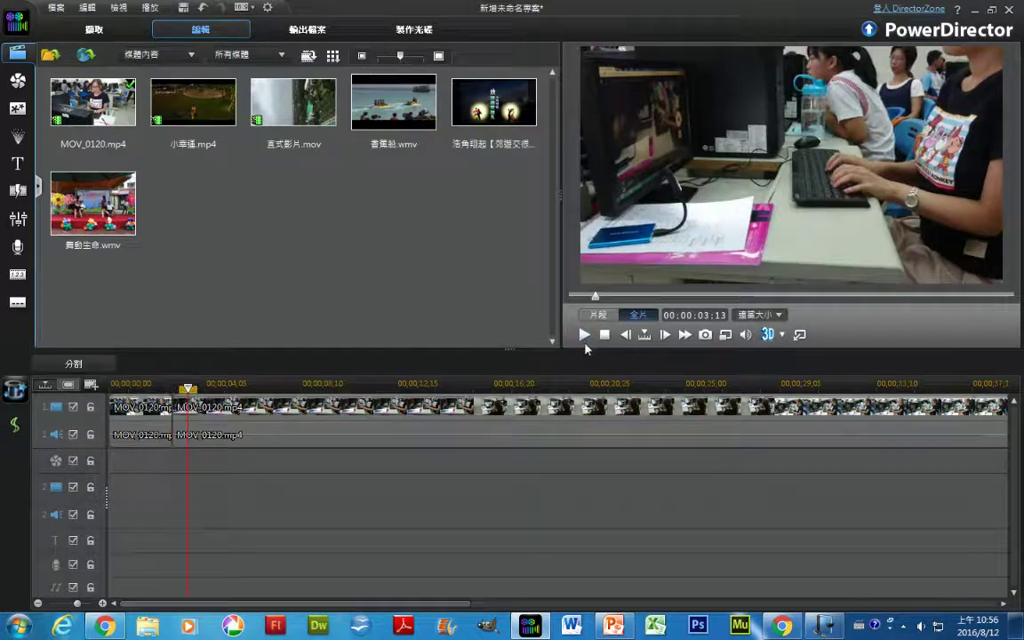
drag(186, 389, 480, 414)
click(113, 365)
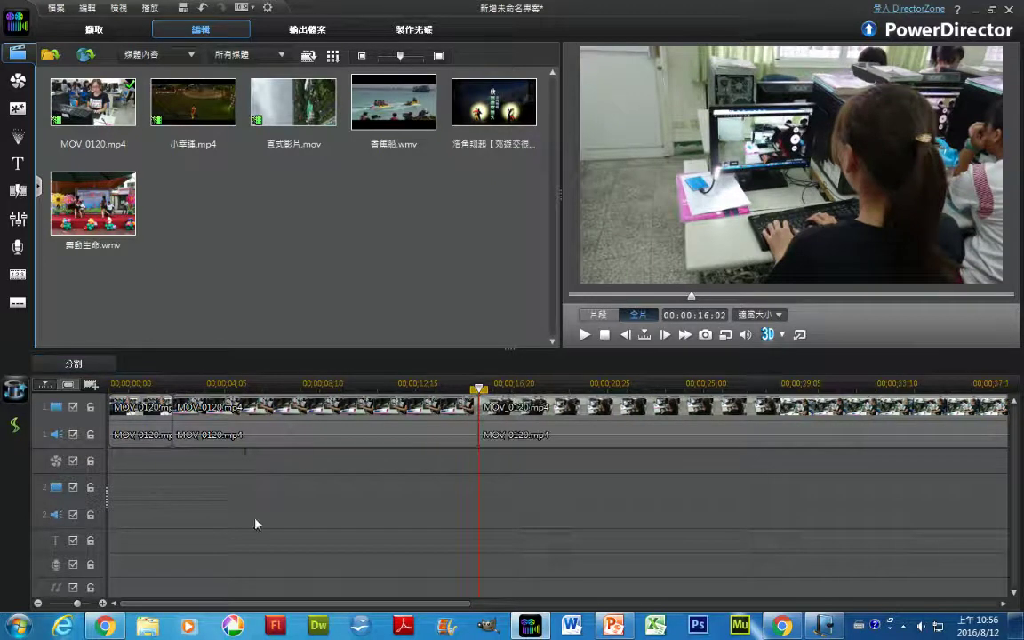
Play the keyboard shot, split it at clip time 00:00:05:20, and split the remainder again 00:00:02:02 further on.
click(320, 418)
click(584, 335)
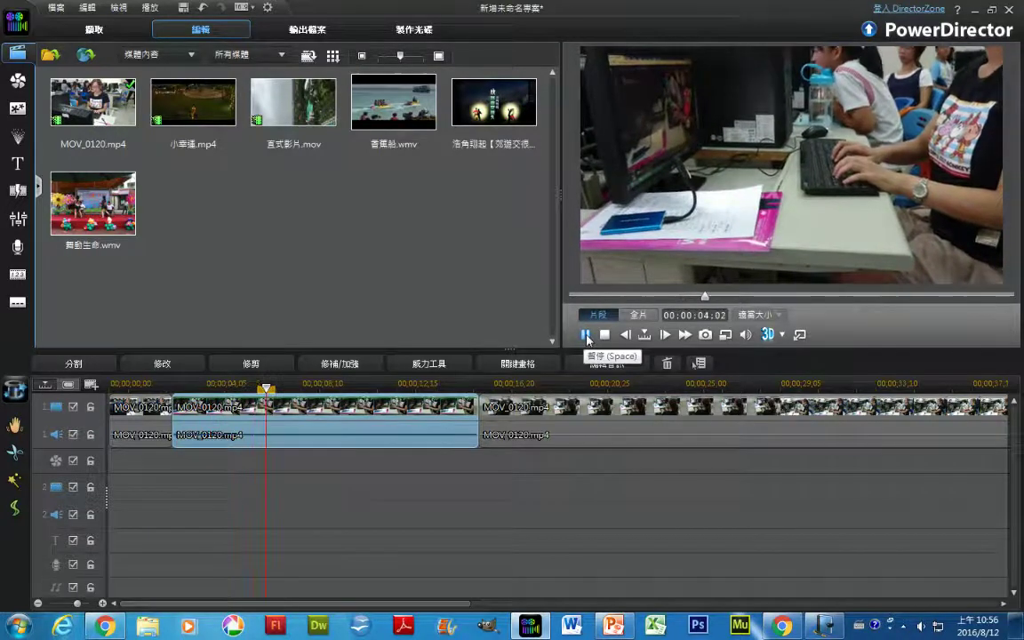
click(587, 336)
mouse_move(608, 183)
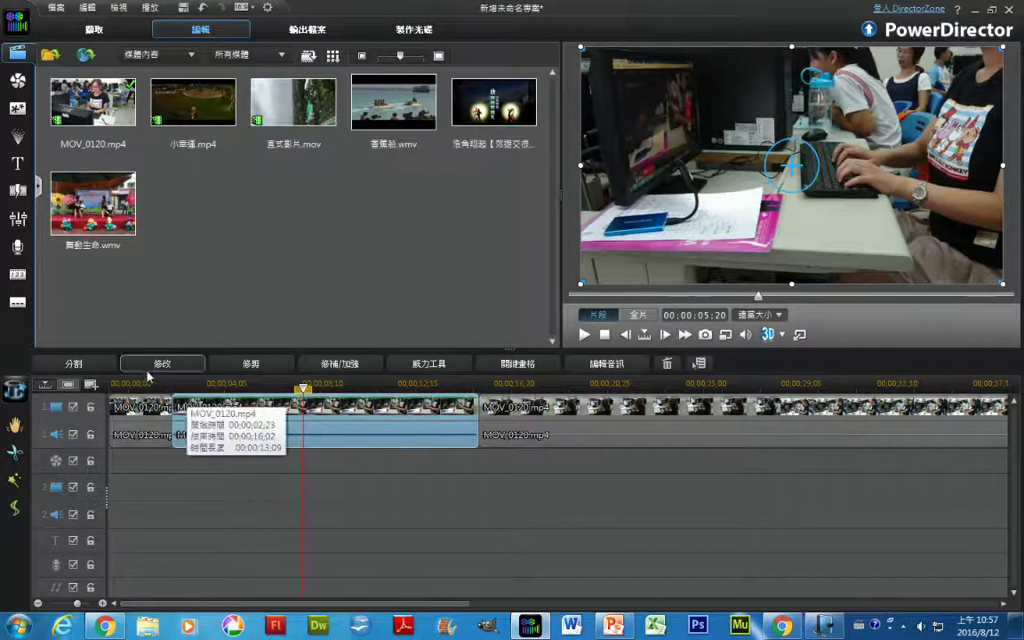
click(77, 364)
click(585, 336)
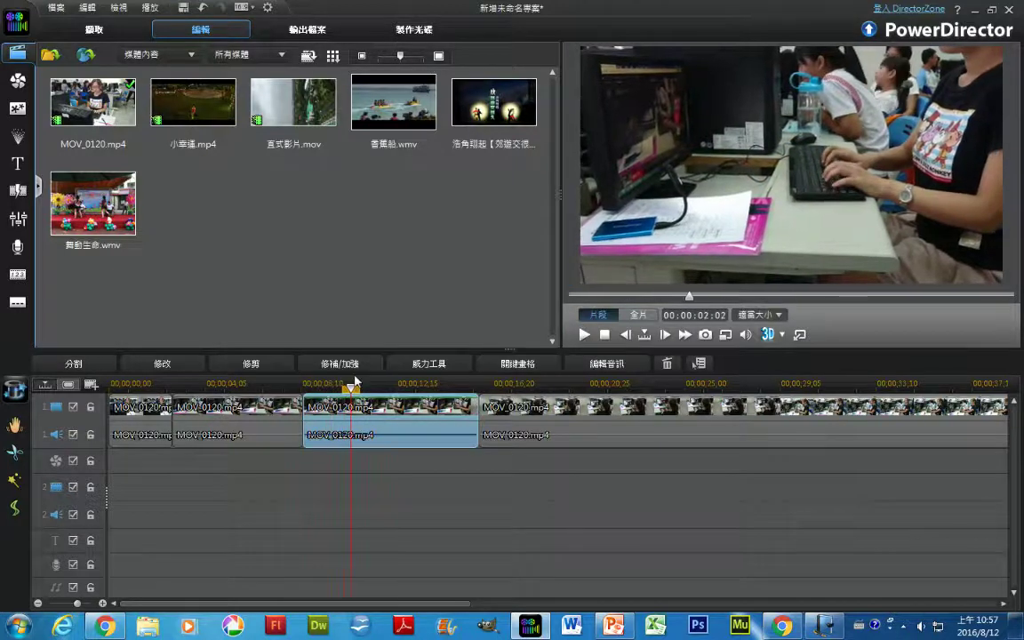
click(73, 364)
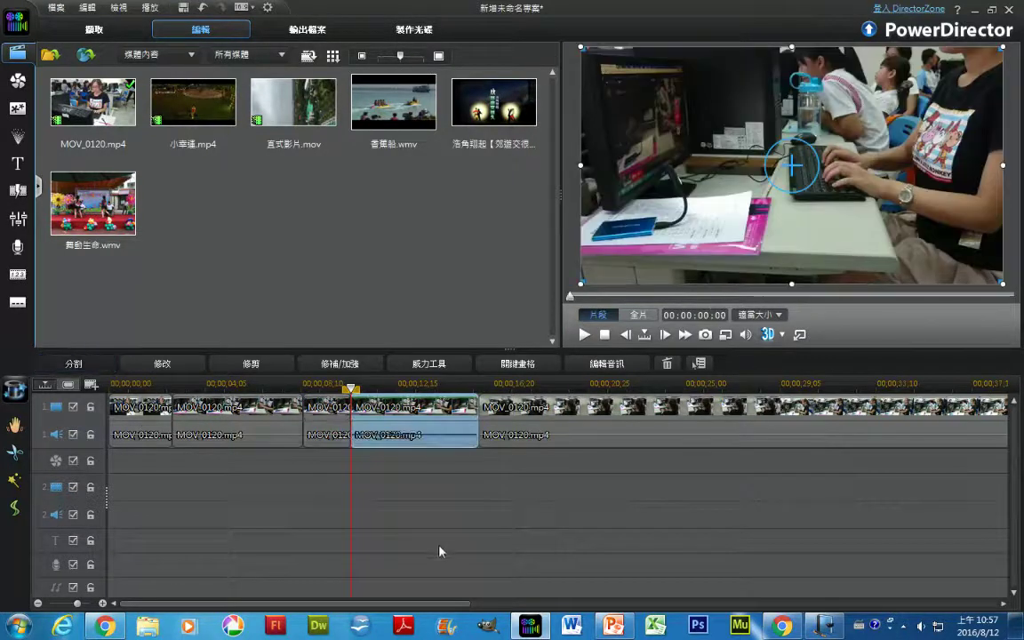
Remove the parts of the keyboard shot before and after its short middle piece, shifting all timeline clips each time.
click(265, 438)
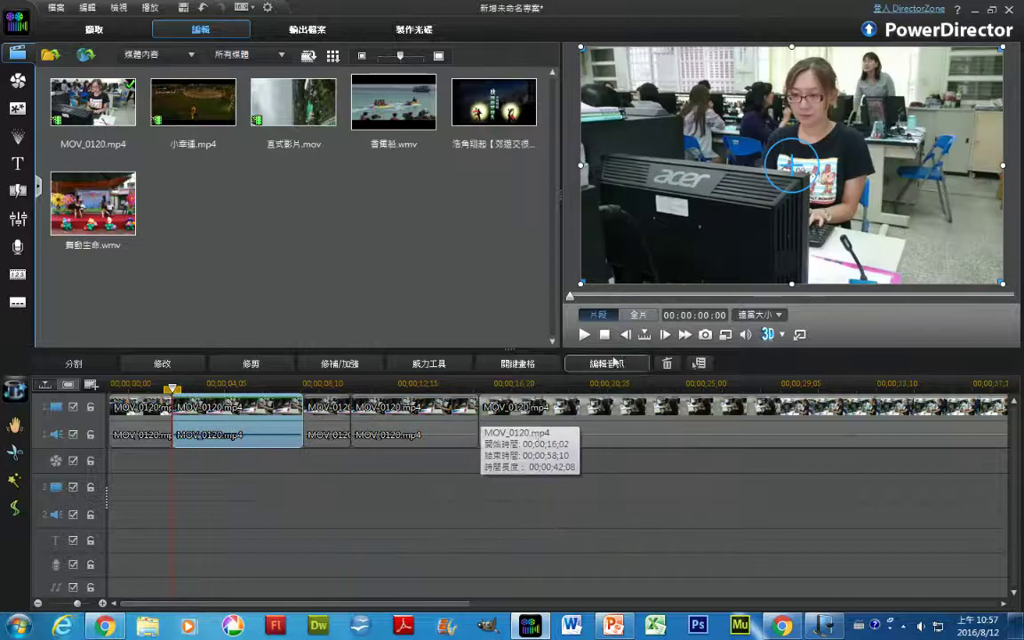
click(669, 365)
click(351, 460)
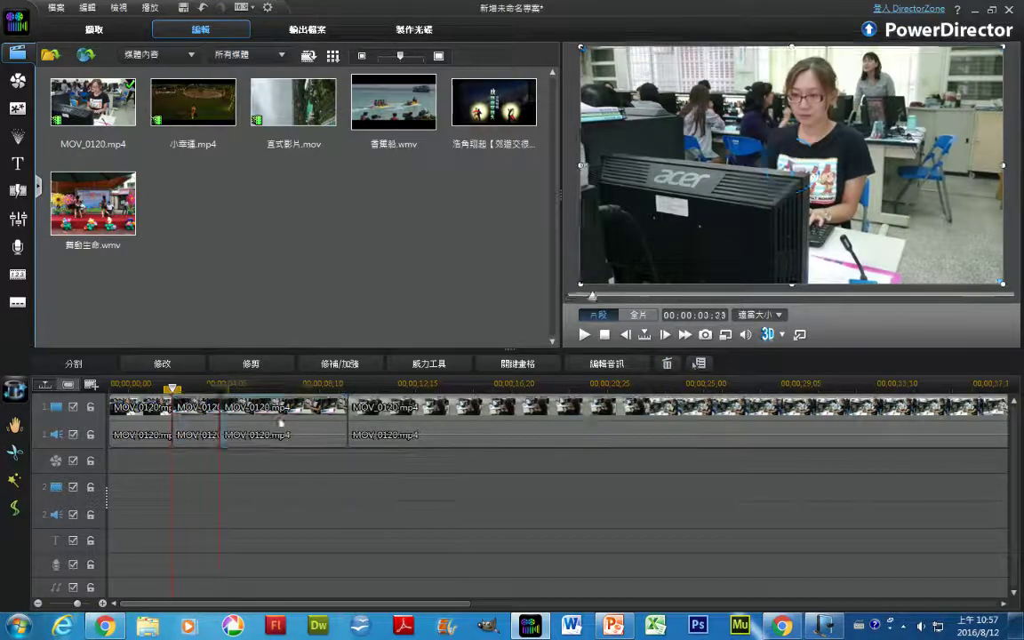
click(667, 363)
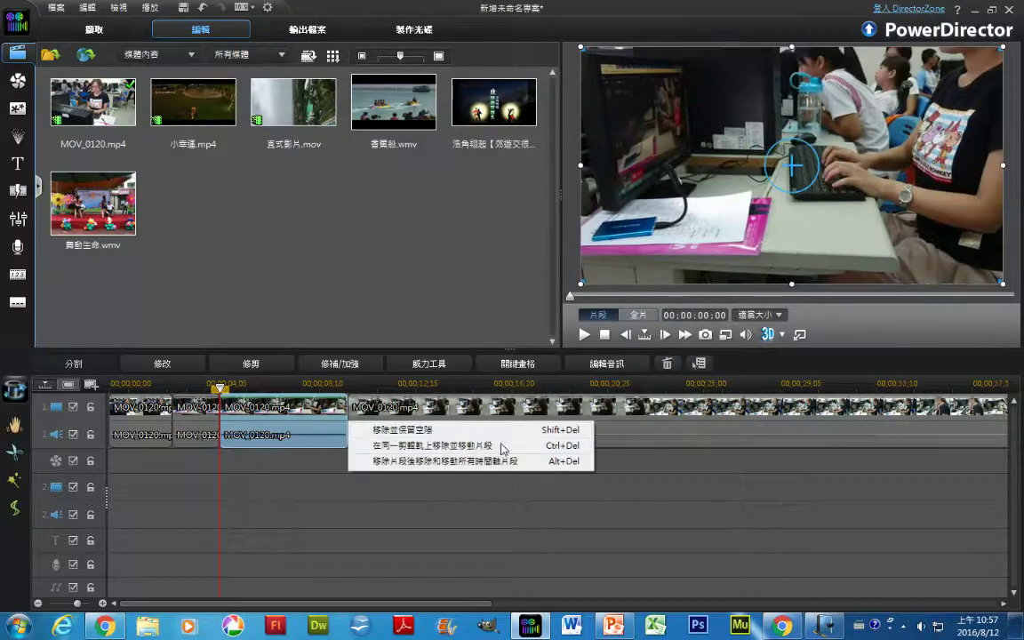
click(445, 461)
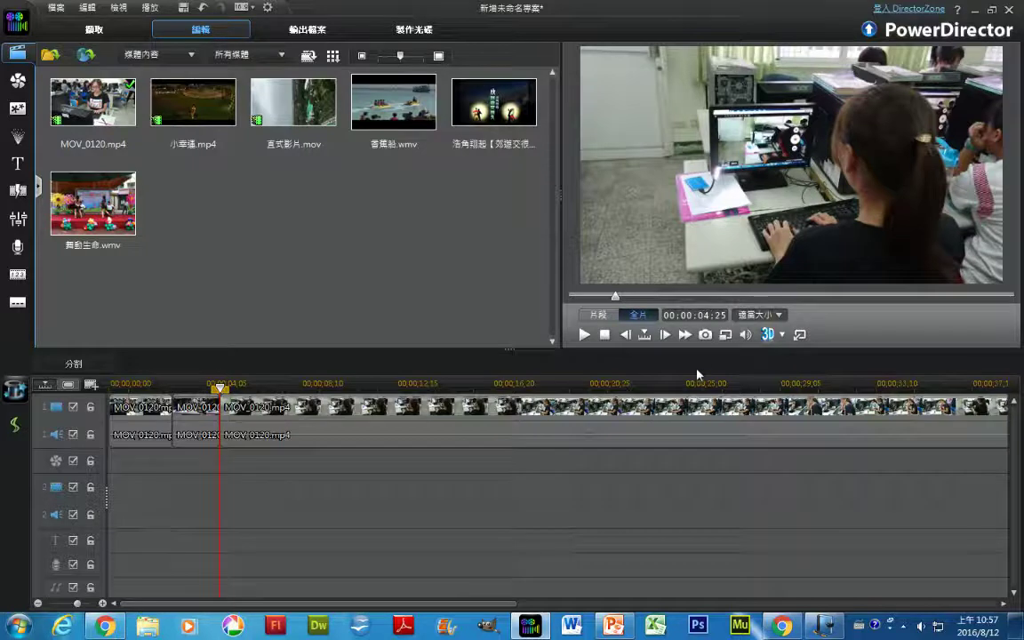
Split the opening piece at 00:00:01:09 and remove the part before the cut, shifting all timeline clips.
click(141, 434)
drag(117, 384, 140, 384)
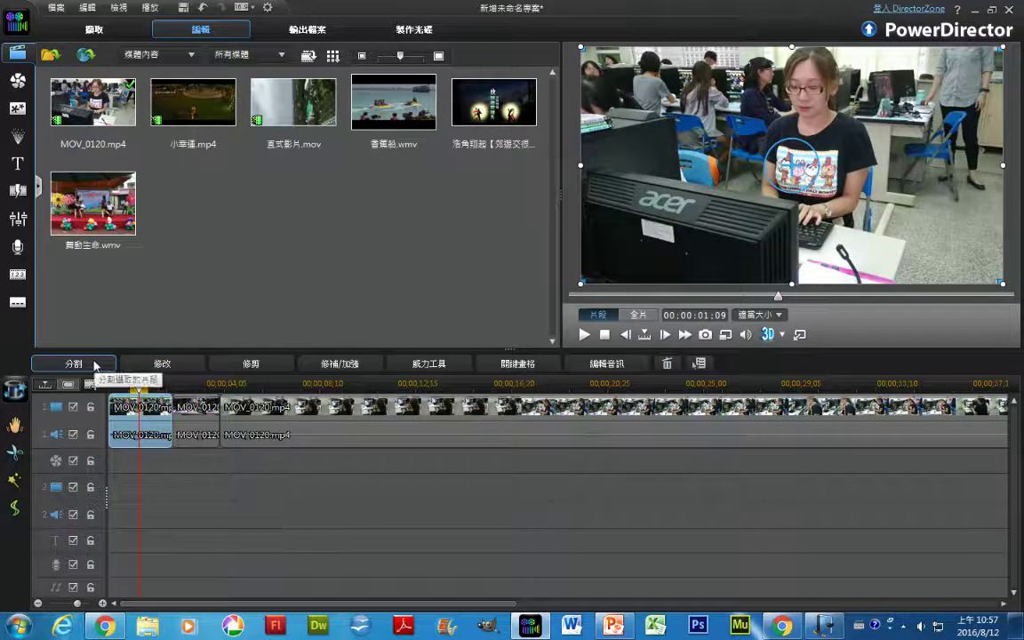
click(95, 365)
click(124, 411)
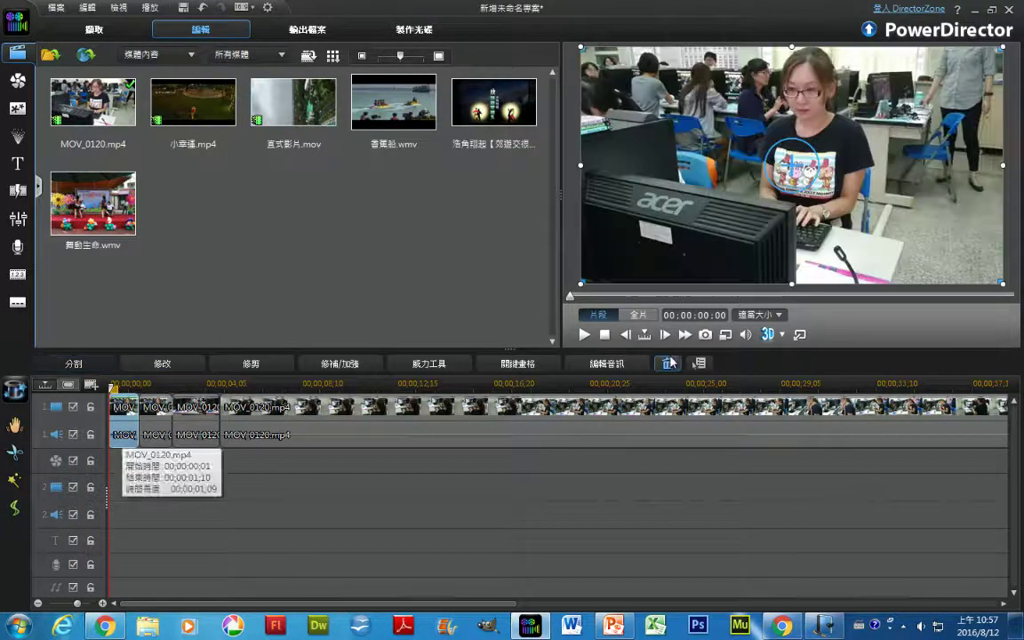
click(668, 364)
click(267, 462)
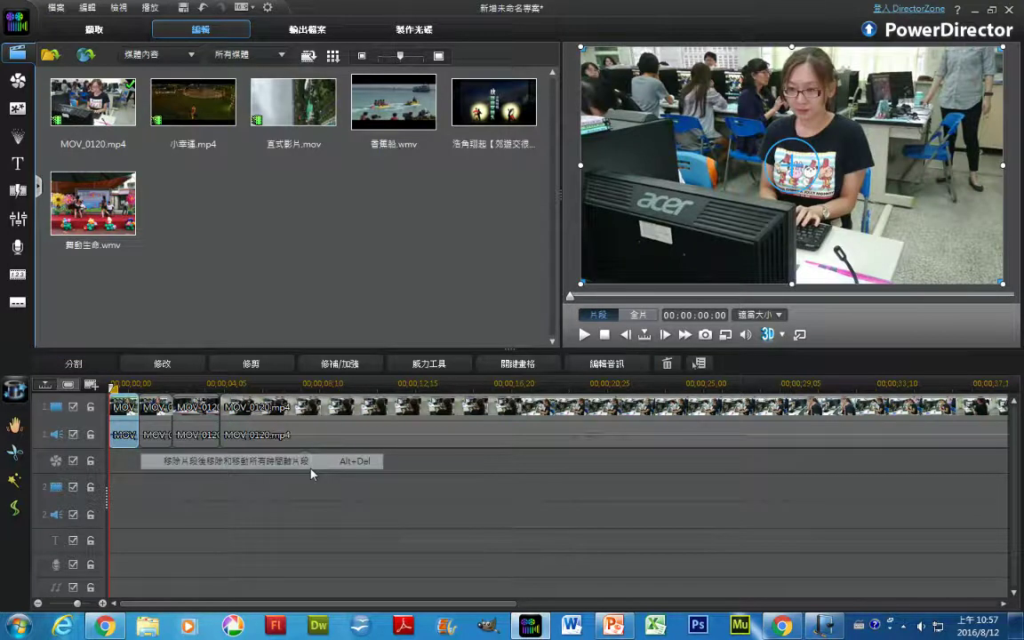
Play the whole movie from the start into the over-the-shoulder shot and split that shot at 00:00:04:22.
click(638, 315)
click(584, 334)
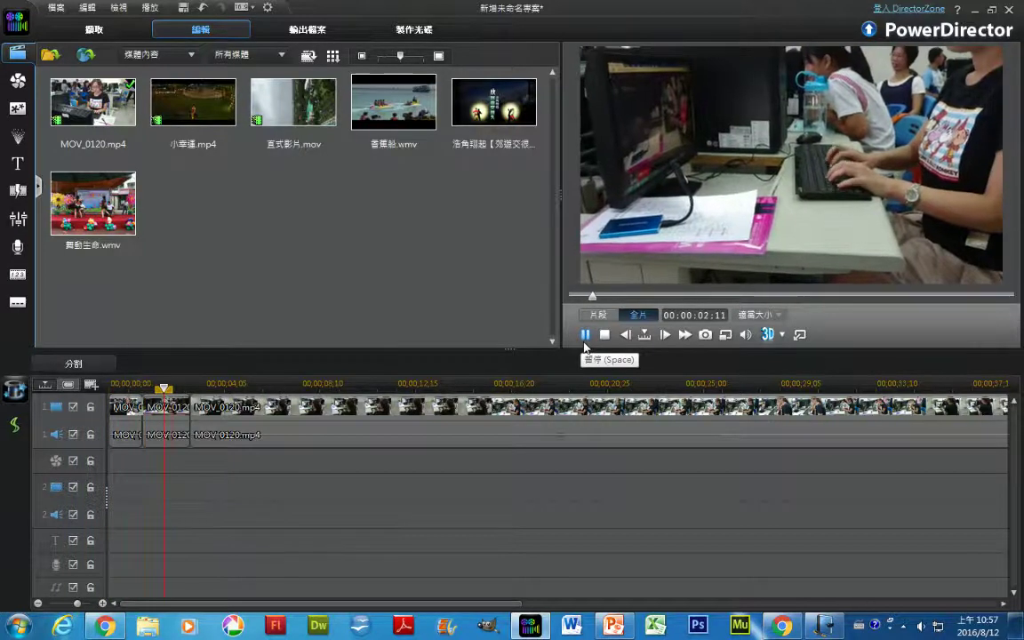
click(585, 336)
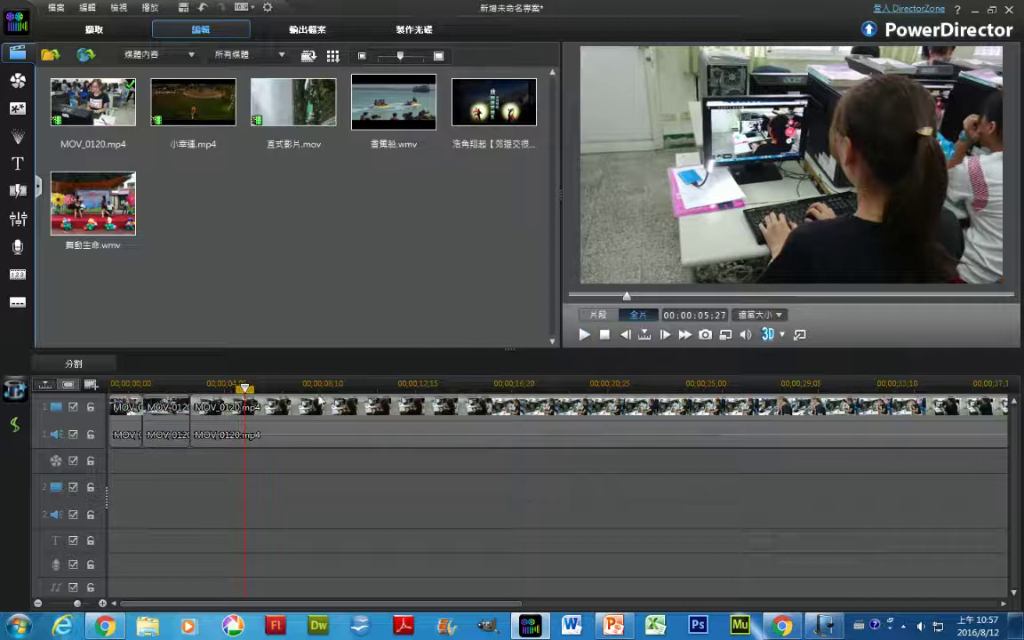
drag(245, 389, 218, 388)
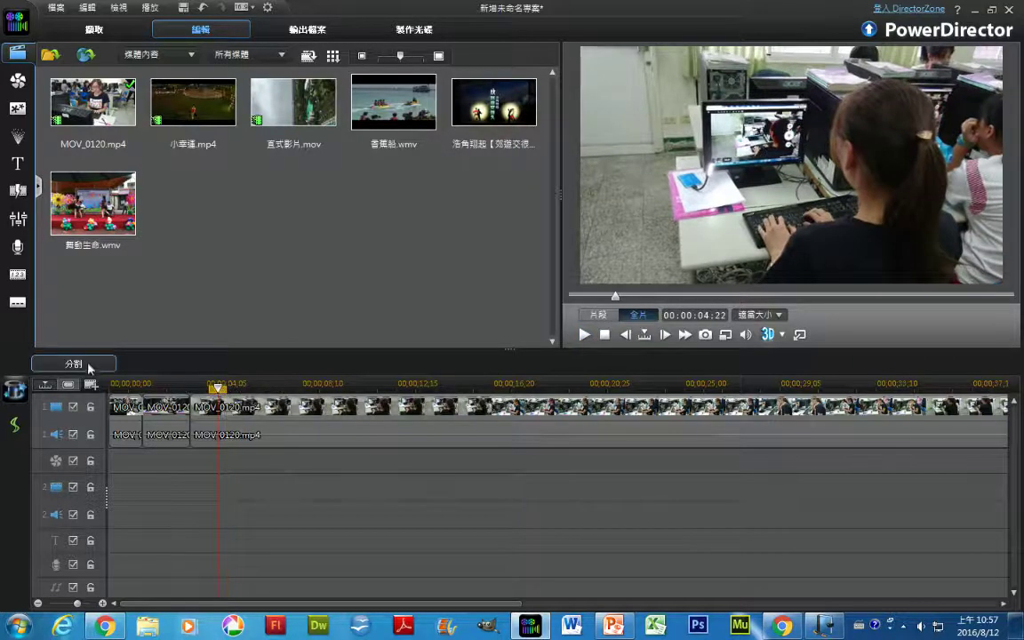
click(87, 365)
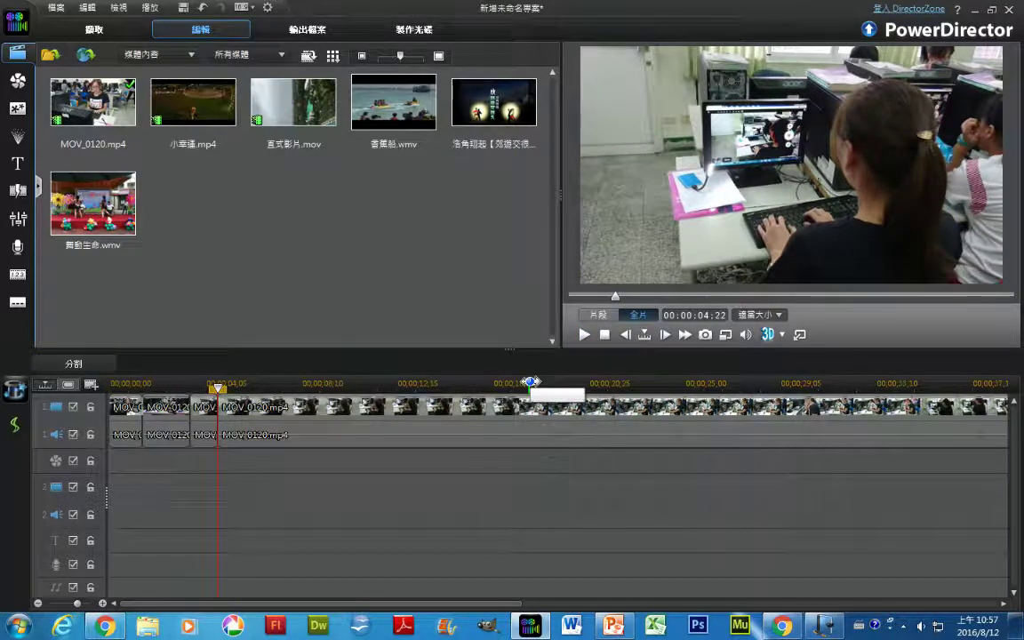
Split the over-the-shoulder shot's remainder at 00:00:17:28 and remove the part before the cut, shifting all timeline clips.
drag(524, 381, 594, 406)
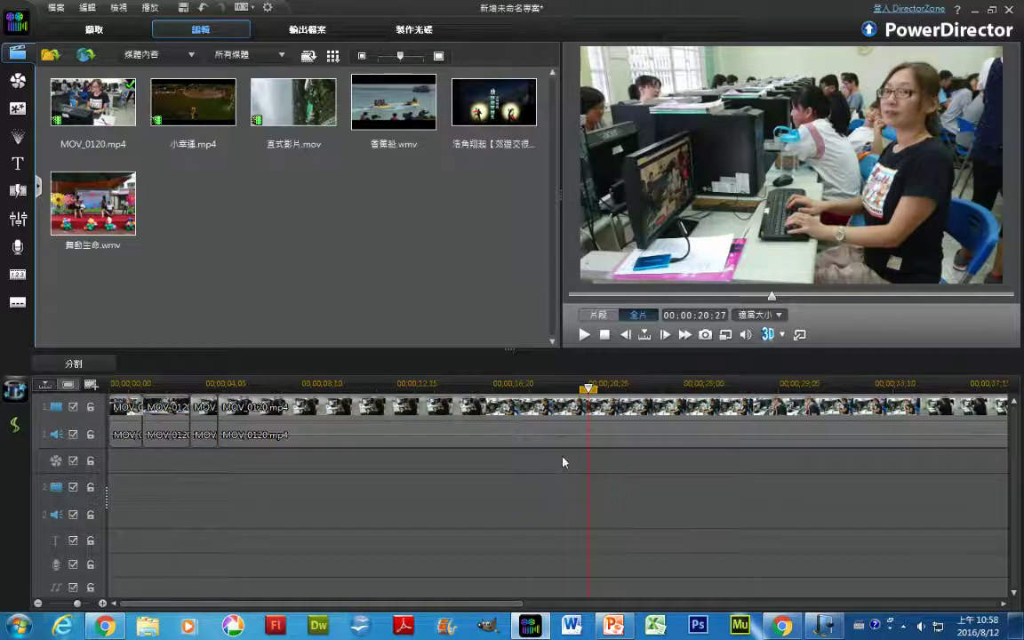
drag(590, 388, 521, 389)
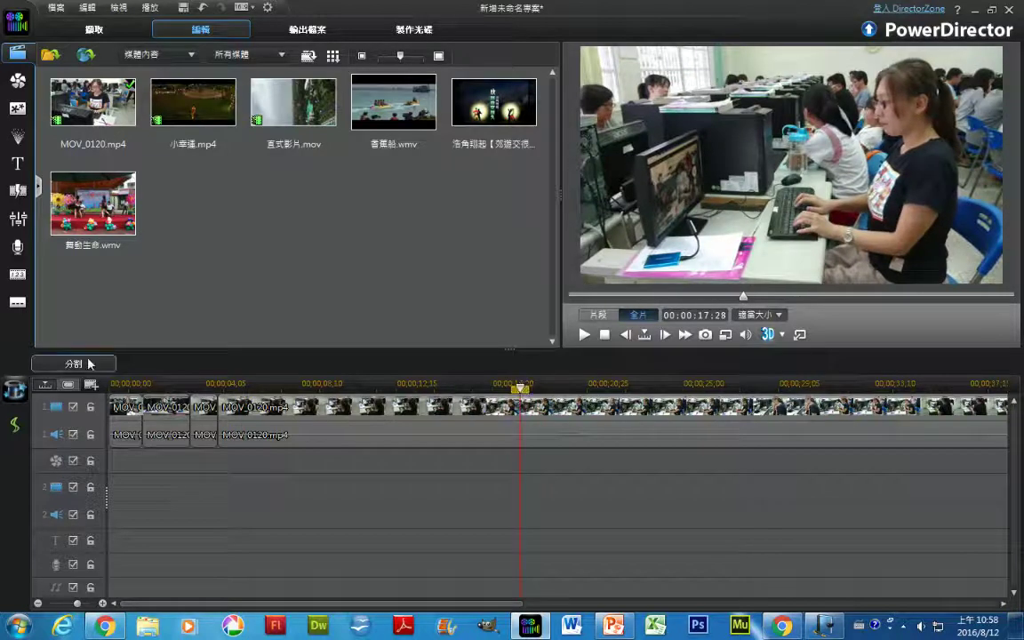
click(89, 364)
click(320, 434)
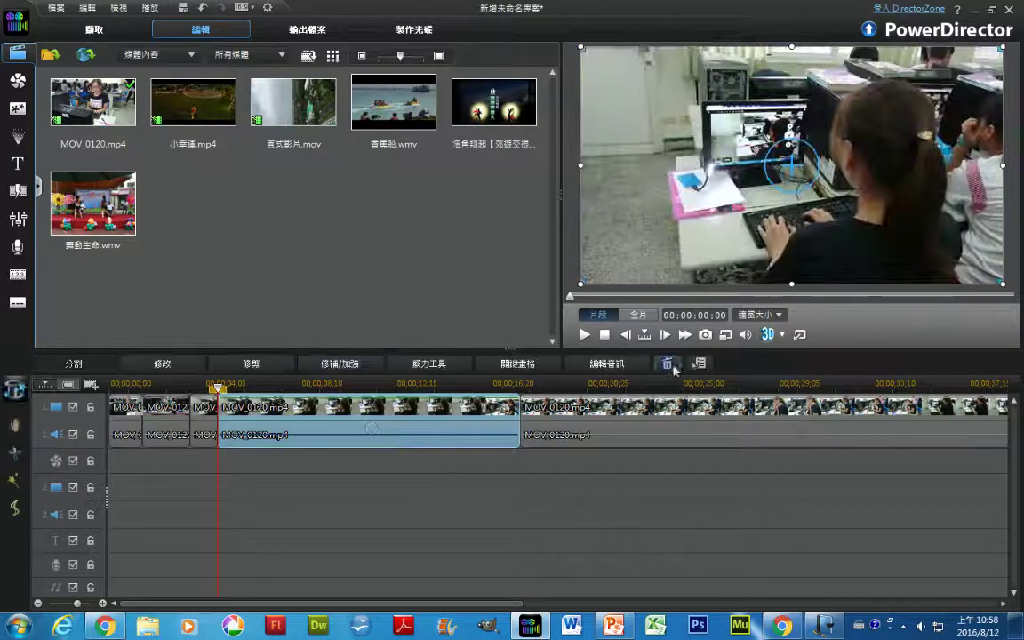
click(688, 368)
click(564, 461)
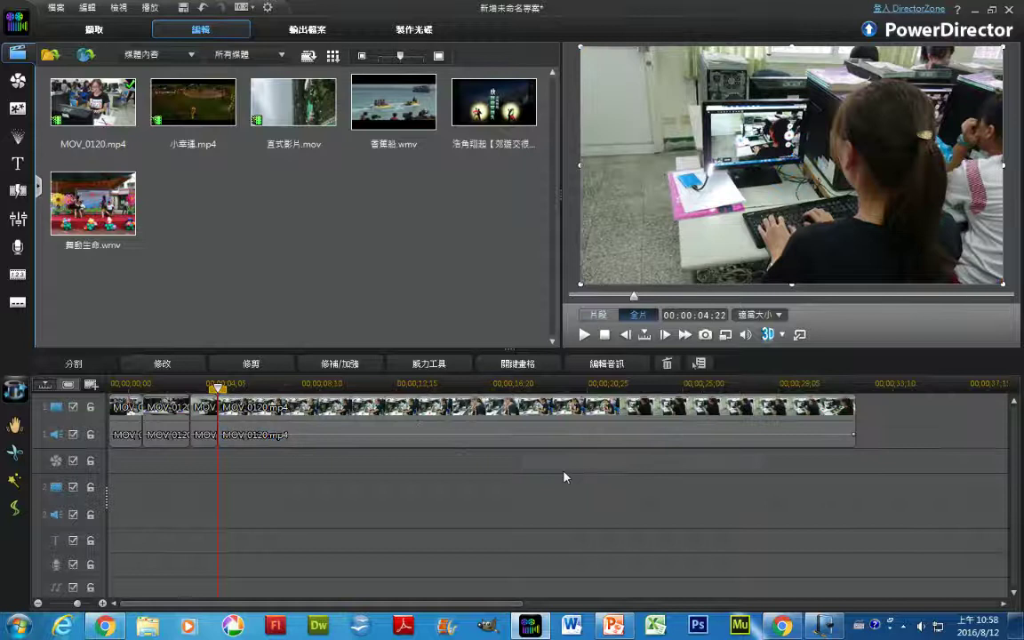
Split the side-view shot about one second in and again at the chin-on-hand scene change, removing the part between and shifting all timeline clips.
drag(218, 390, 431, 407)
key(ctrl+t)
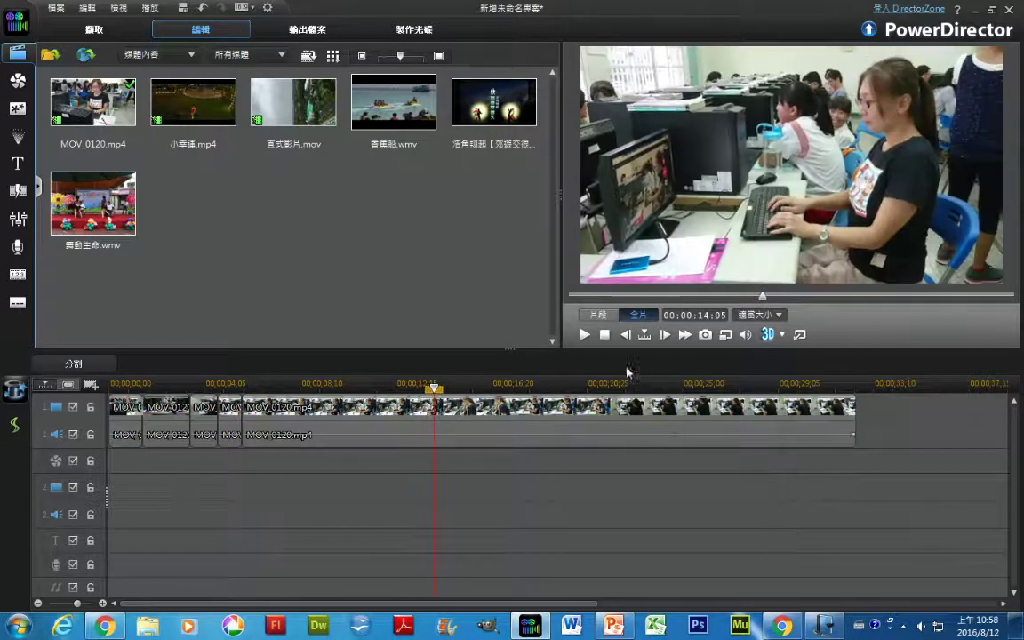
click(584, 335)
click(585, 335)
click(74, 364)
click(393, 414)
click(511, 425)
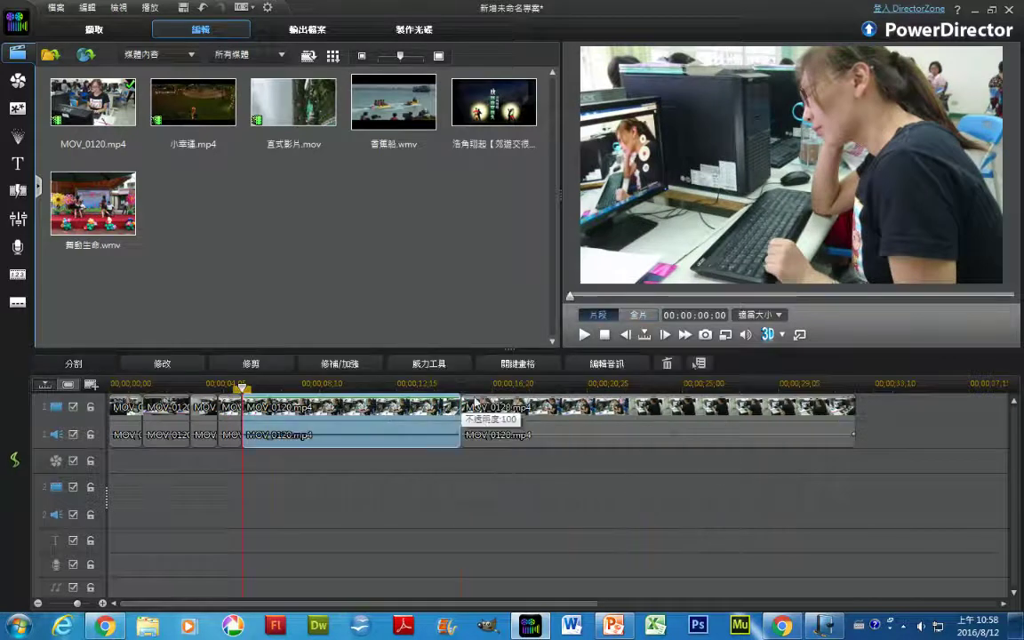
click(666, 364)
click(498, 457)
Split the chin-on-hand shot about one second in and again at 00:00:19:15, removing the part between and shifting all timeline clips.
click(585, 336)
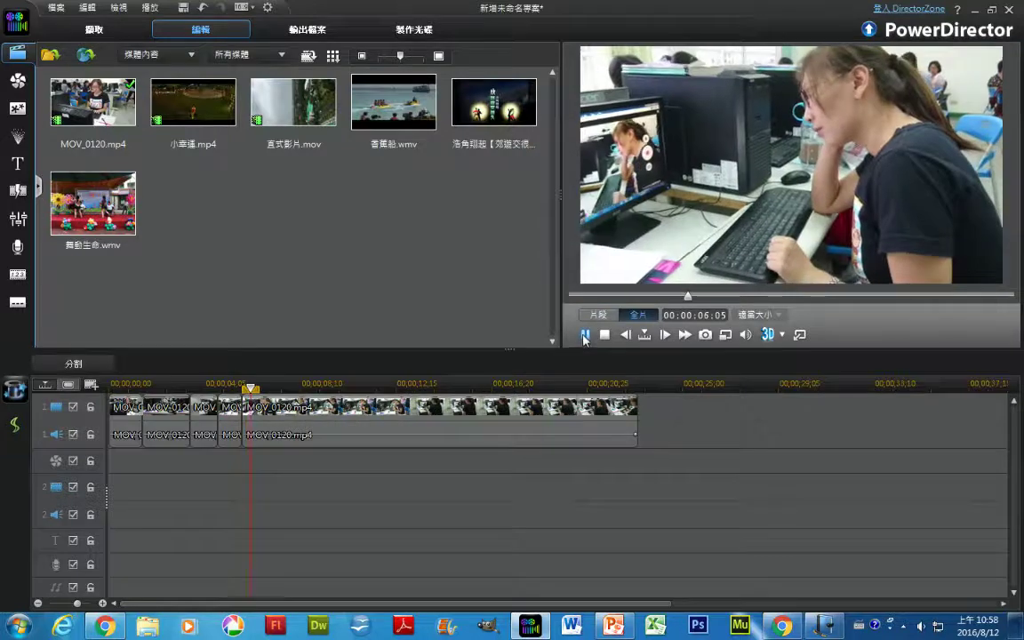
click(585, 336)
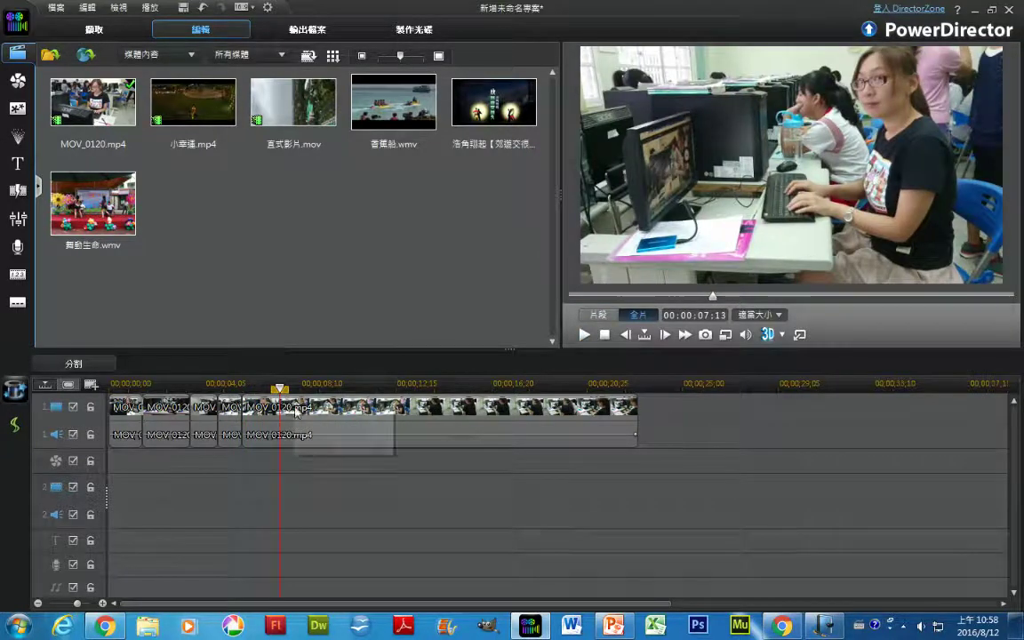
drag(281, 389, 563, 419)
click(105, 363)
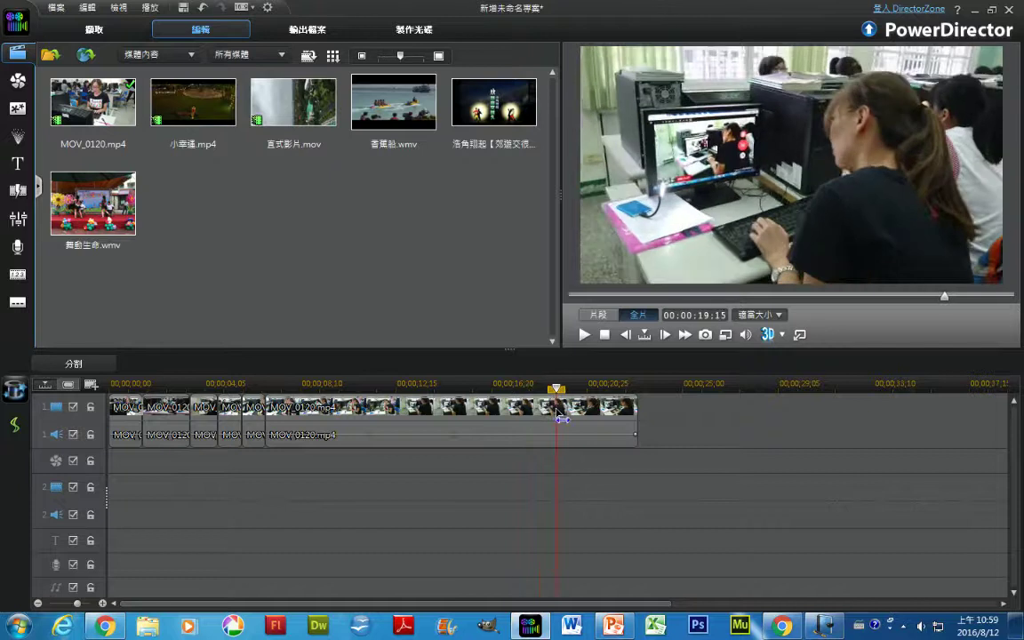
click(78, 363)
click(521, 435)
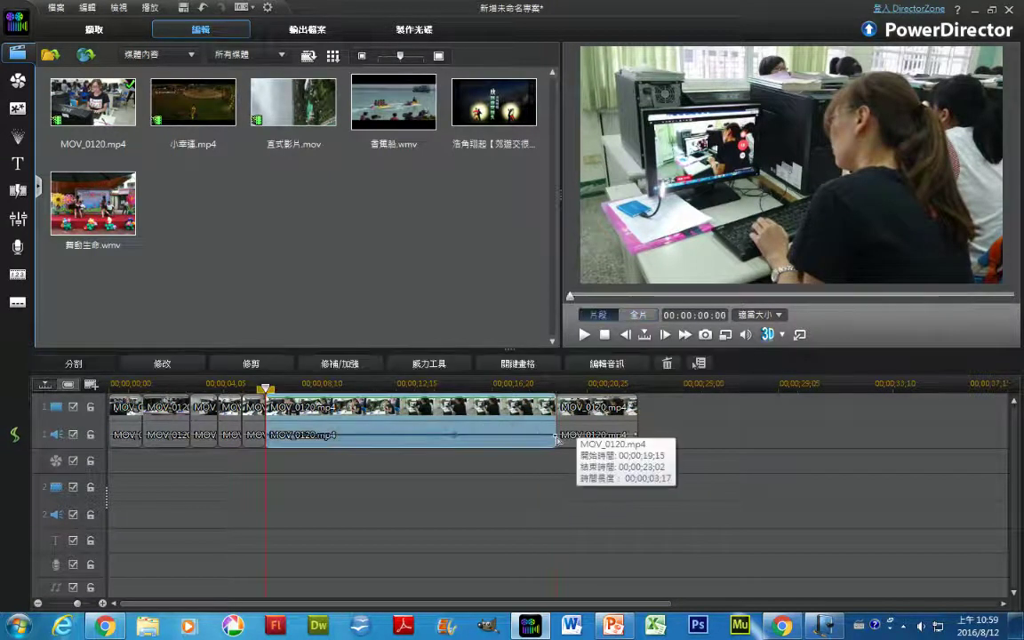
click(667, 363)
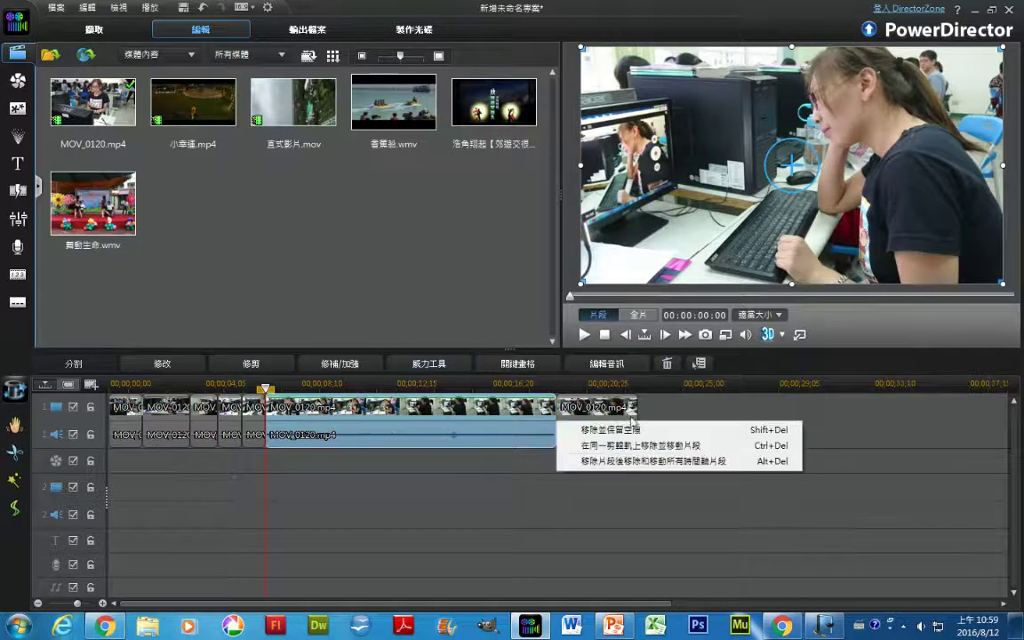
click(629, 461)
Split the final over-the-shoulder shot at 00:00:07:24 and remove everything after the cut.
drag(266, 391, 288, 391)
click(102, 363)
click(306, 407)
click(667, 364)
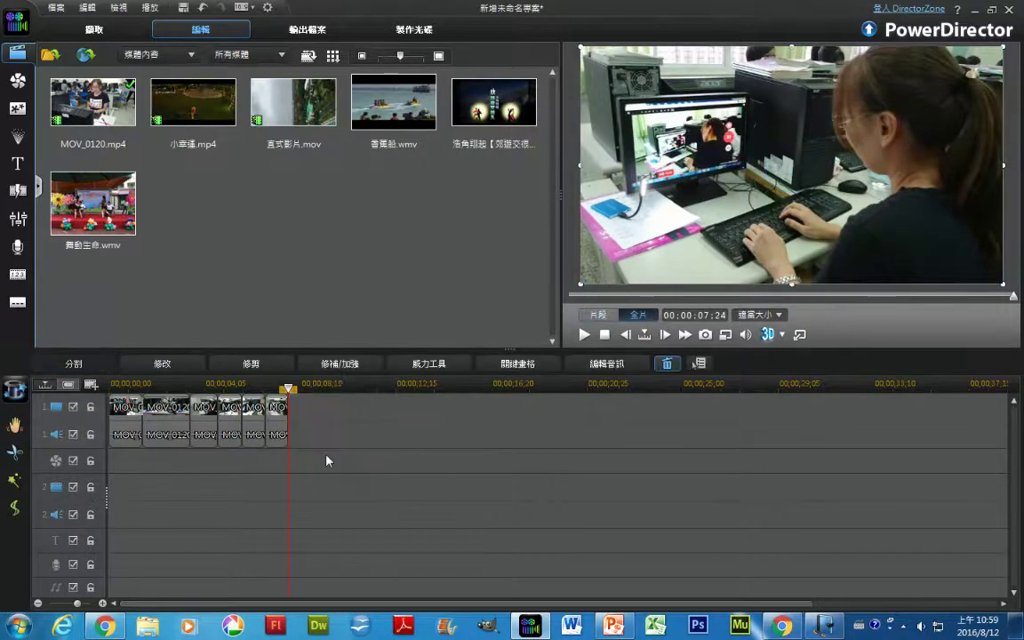
click(327, 461)
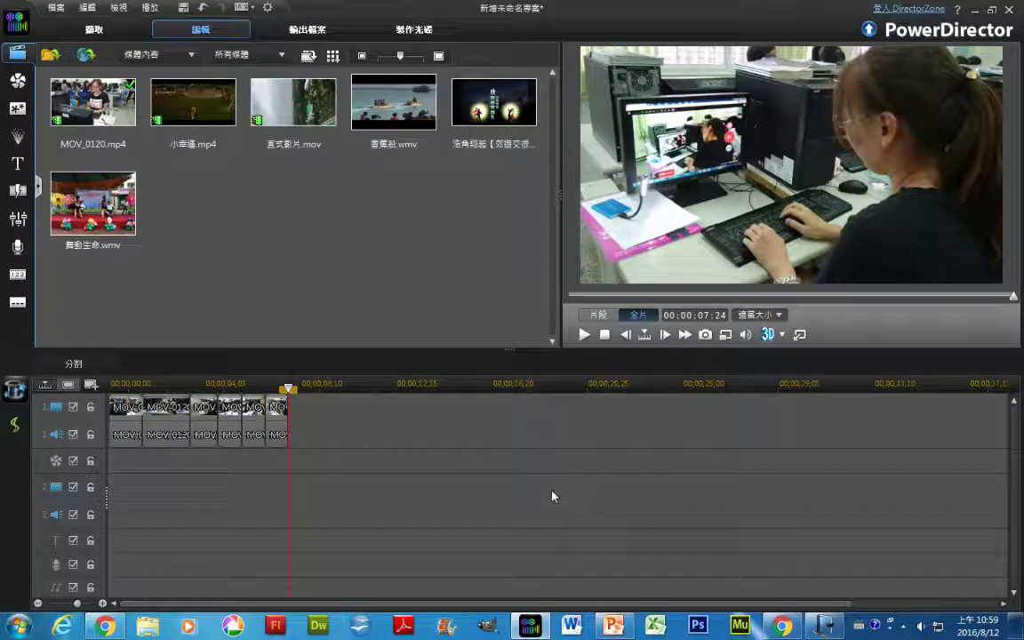
Split the second piece on the timeline at 00:00:02:28 and remove its tail, shifting all timeline clips.
drag(288, 389, 178, 387)
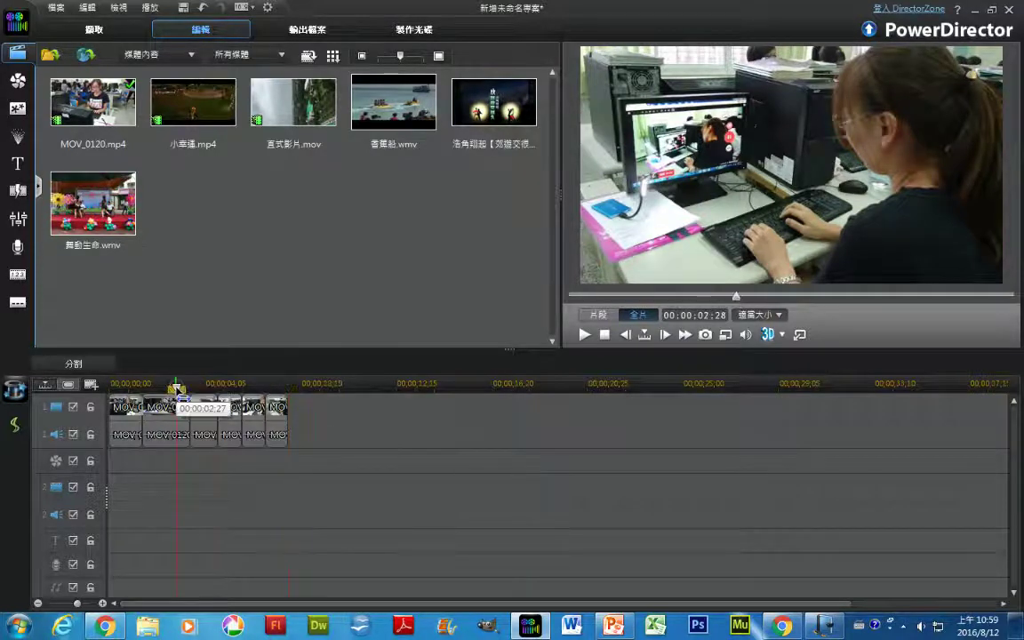
click(184, 411)
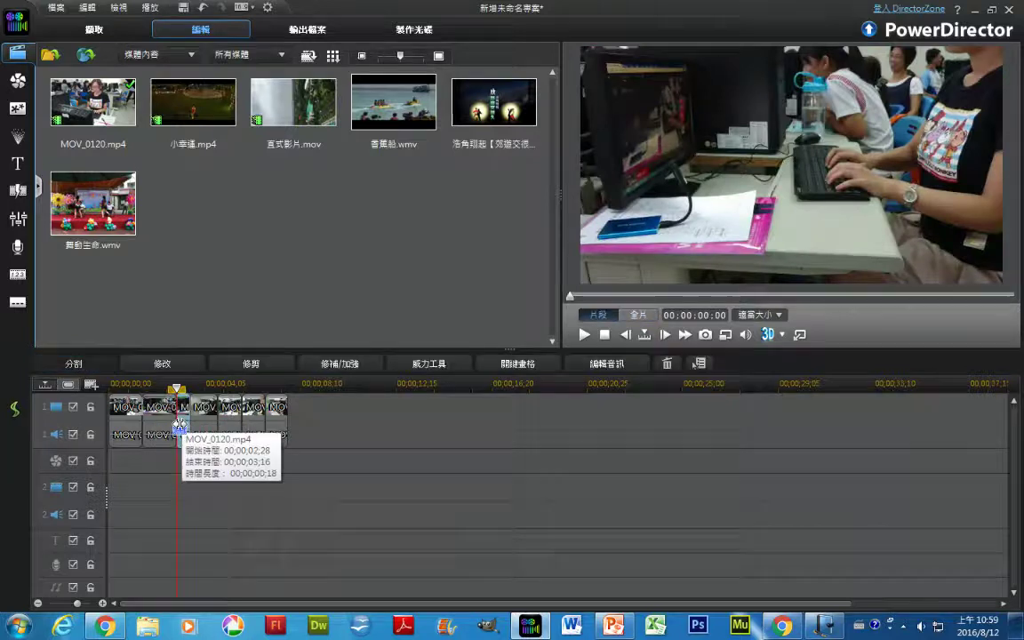
click(667, 366)
click(357, 421)
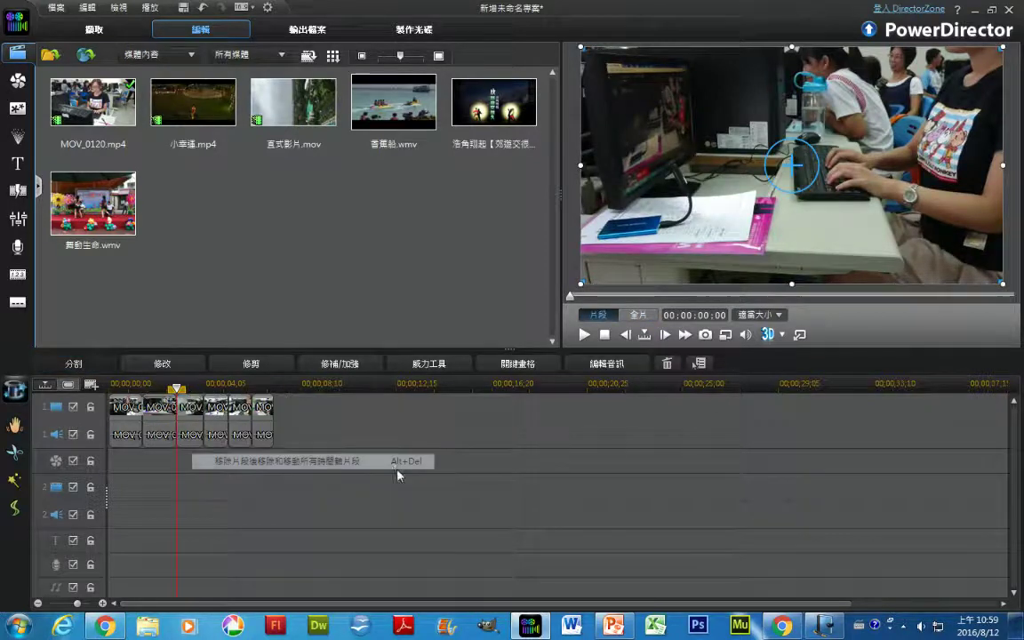
Play the whole shortened movie from the start to check the cuts.
drag(178, 388, 105, 388)
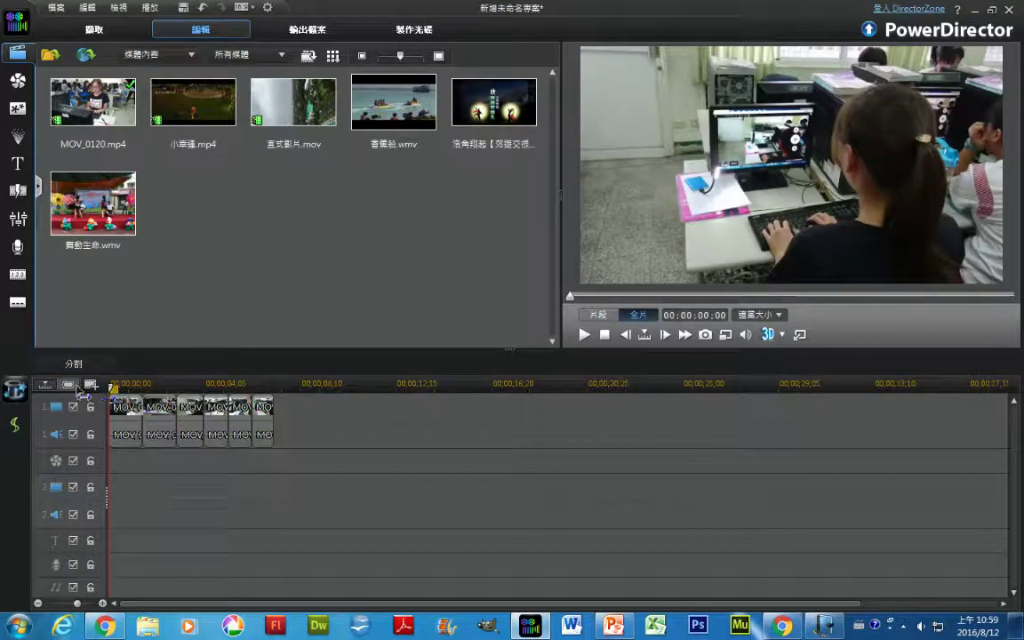
click(586, 335)
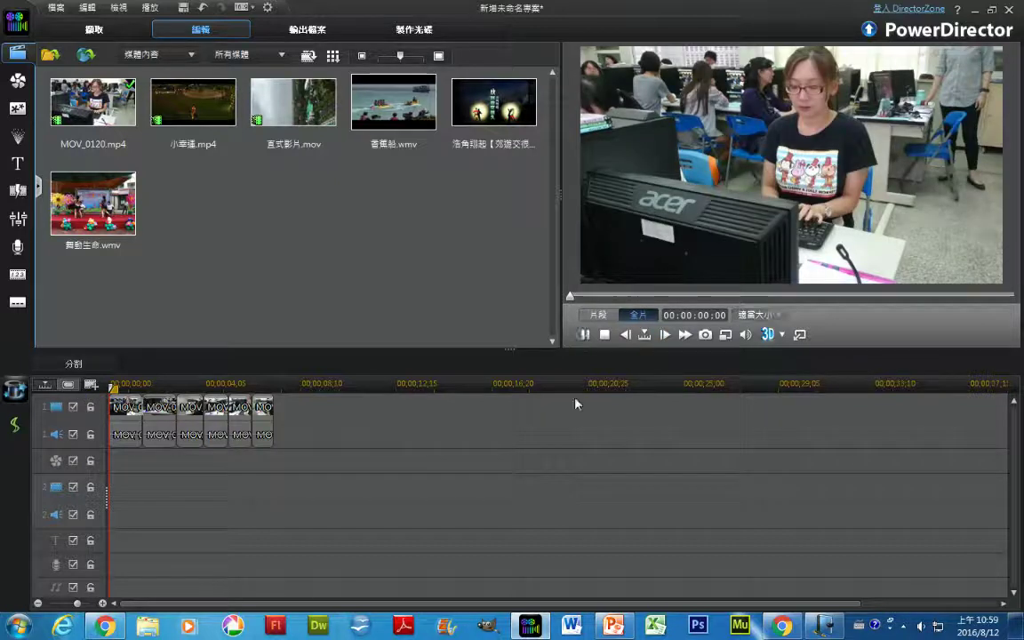